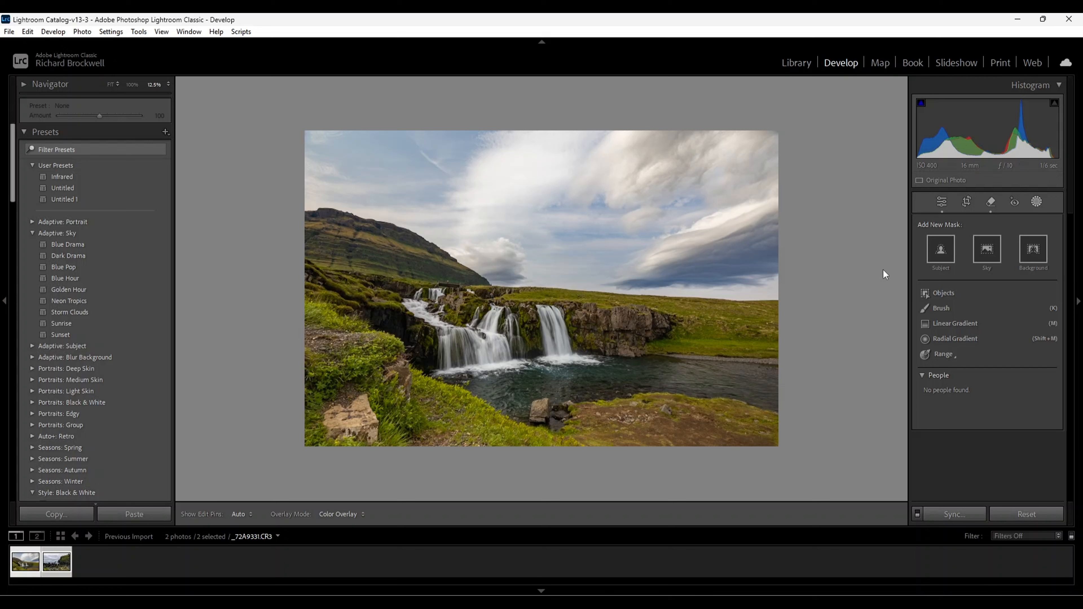
Try darkening the waterfall photo's sky with an AI sky mask at about -1.76 exposure, and delete the mask.
{"action": "left_click", "coordinate": [986, 251]}
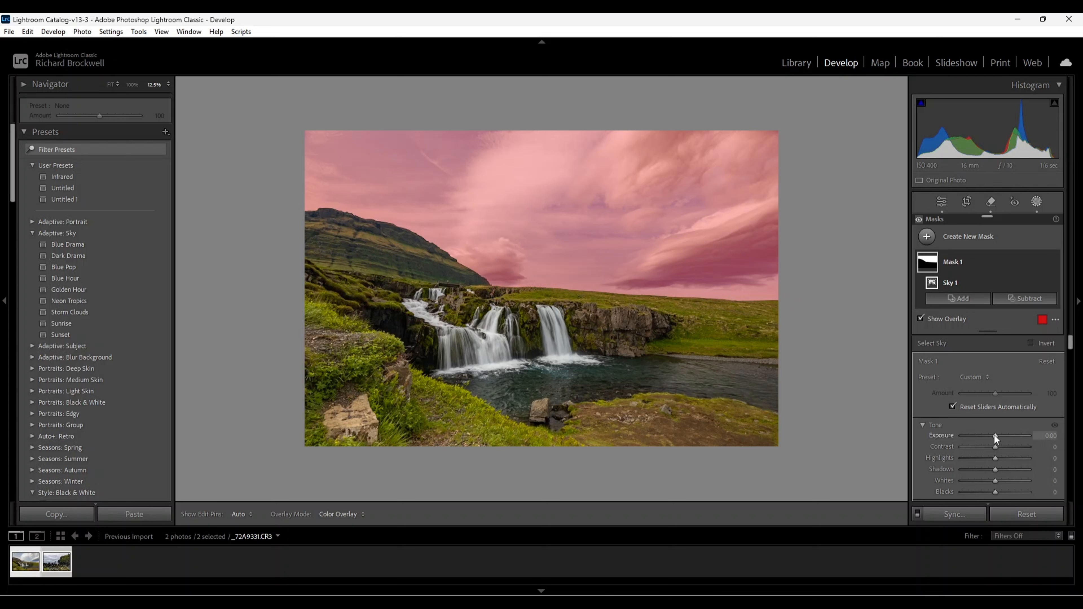
{"action": "key", "text": "o"}
{"action": "left_click_drag", "start_coordinate": [994, 436], "coordinate": [977, 436]}
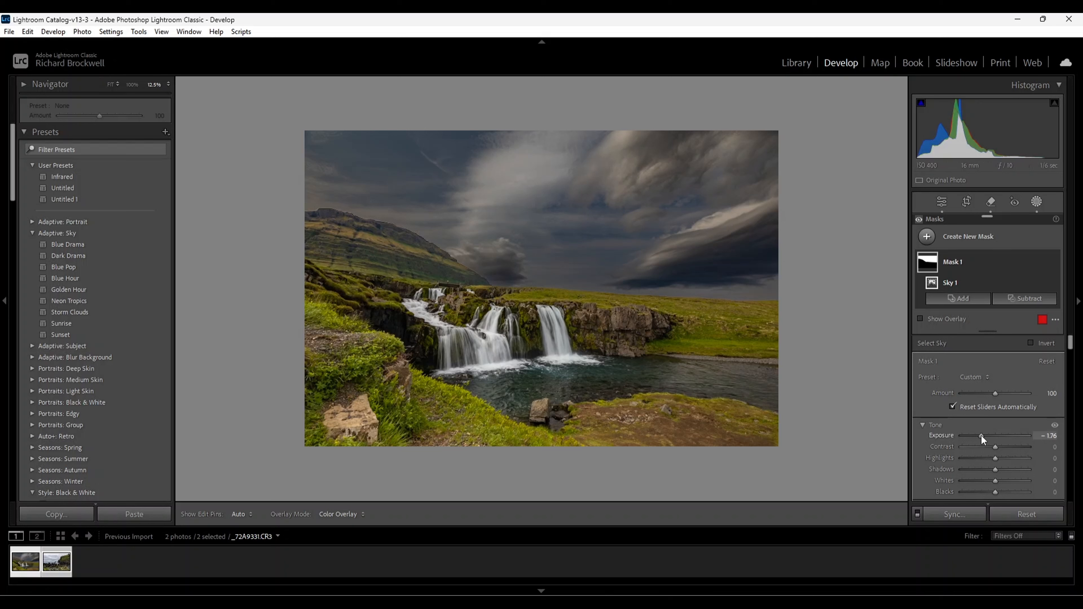
{"action": "left_click_drag", "start_coordinate": [981, 436], "coordinate": [996, 436]}
{"action": "key", "text": "o"}
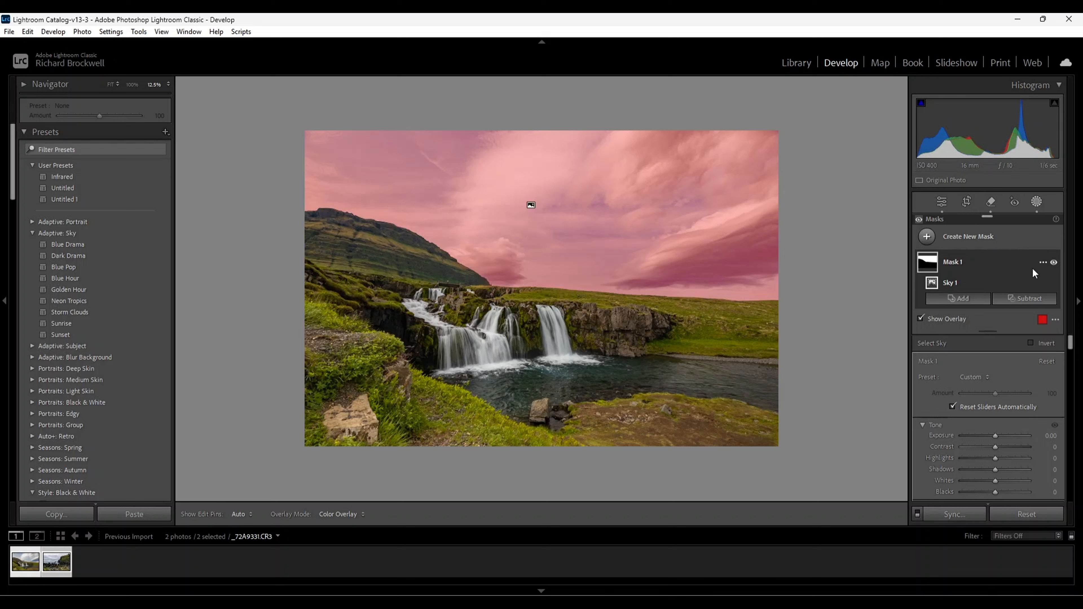
{"action": "left_click", "coordinate": [1043, 262]}
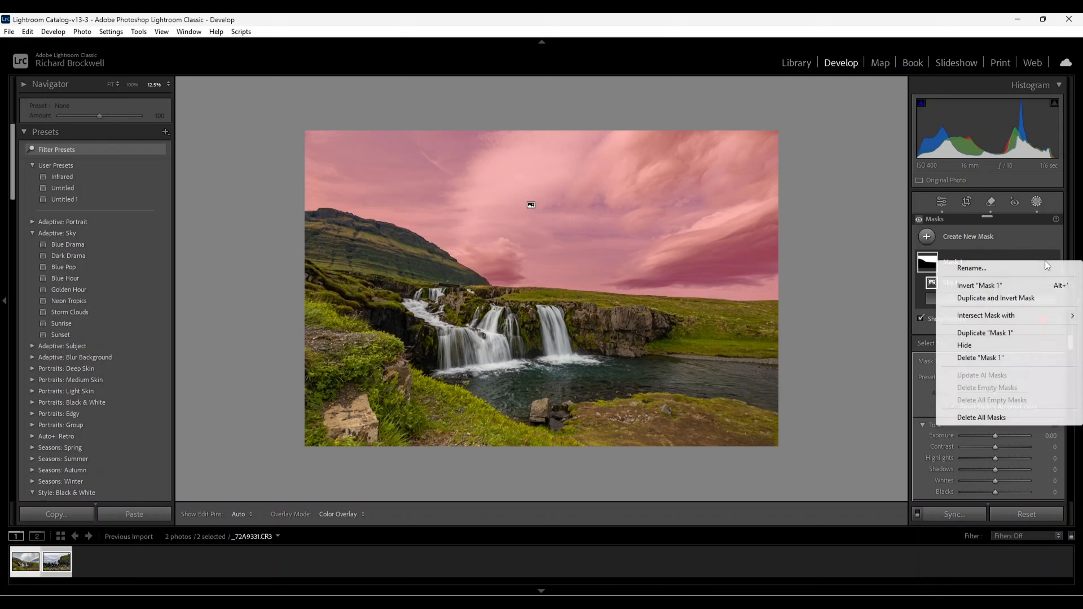
{"action": "left_click", "coordinate": [983, 360]}
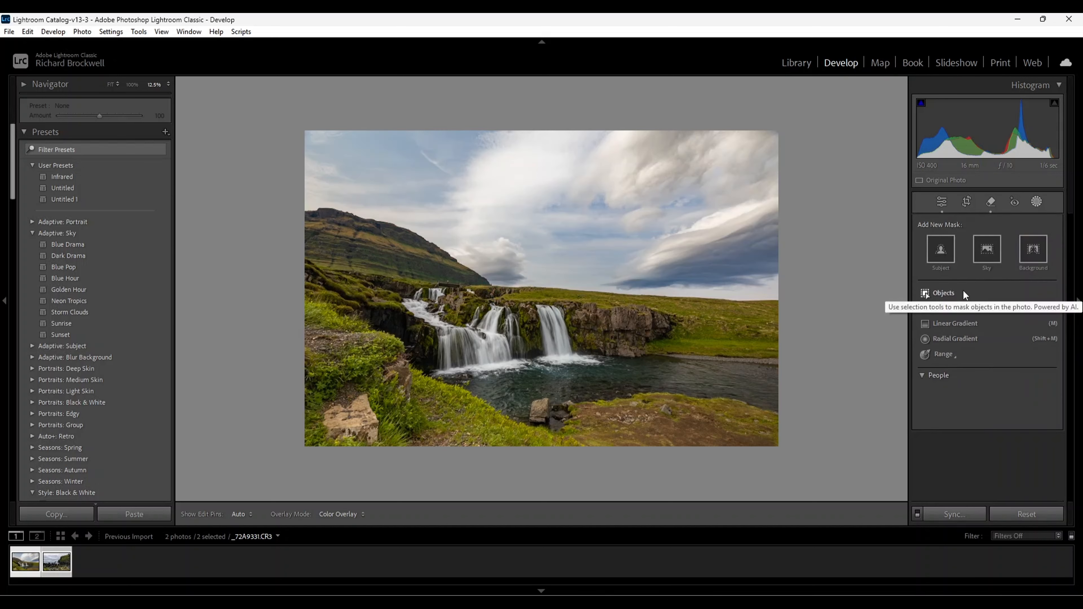
Add a linear gradient mask from the photo's top edge down to the horizon and intersect it with Select Sky.
{"action": "left_click", "coordinate": [945, 324]}
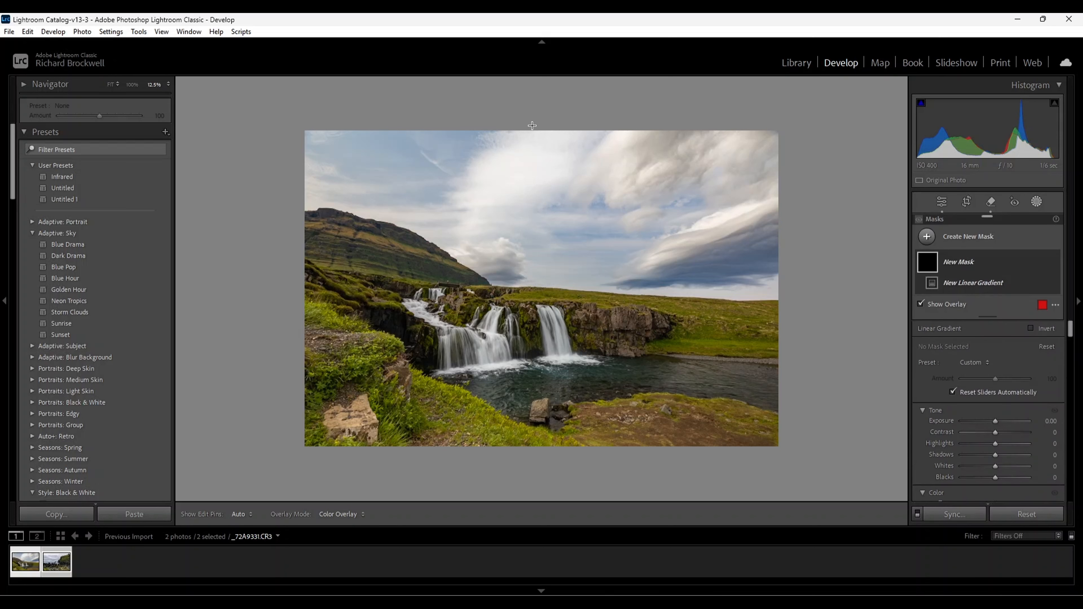
{"action": "left_click_drag", "start_coordinate": [527, 129], "coordinate": [525, 286]}
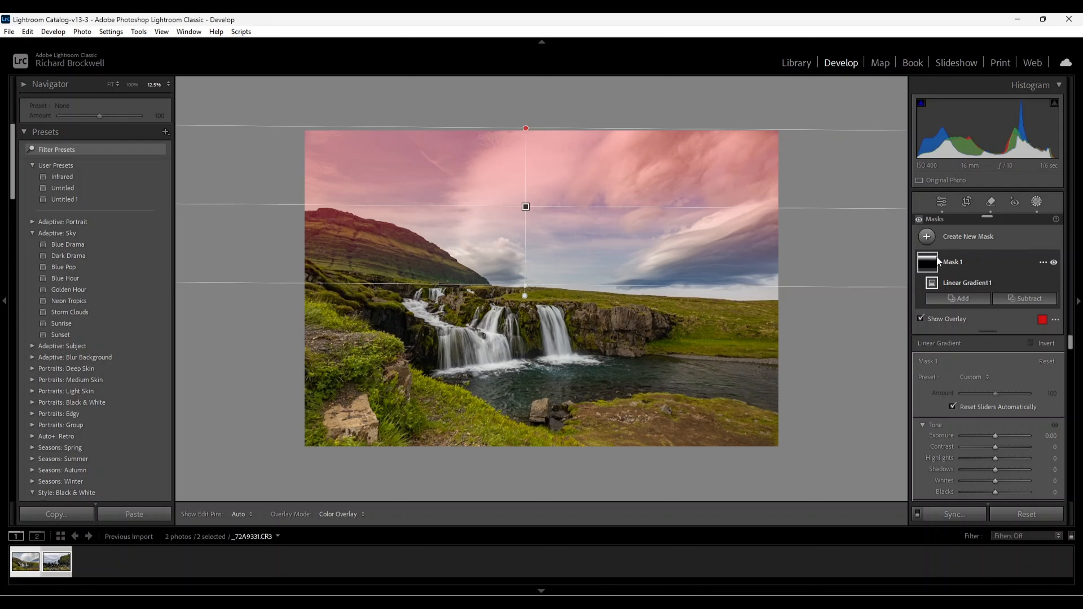
{"action": "left_click", "coordinate": [1043, 262]}
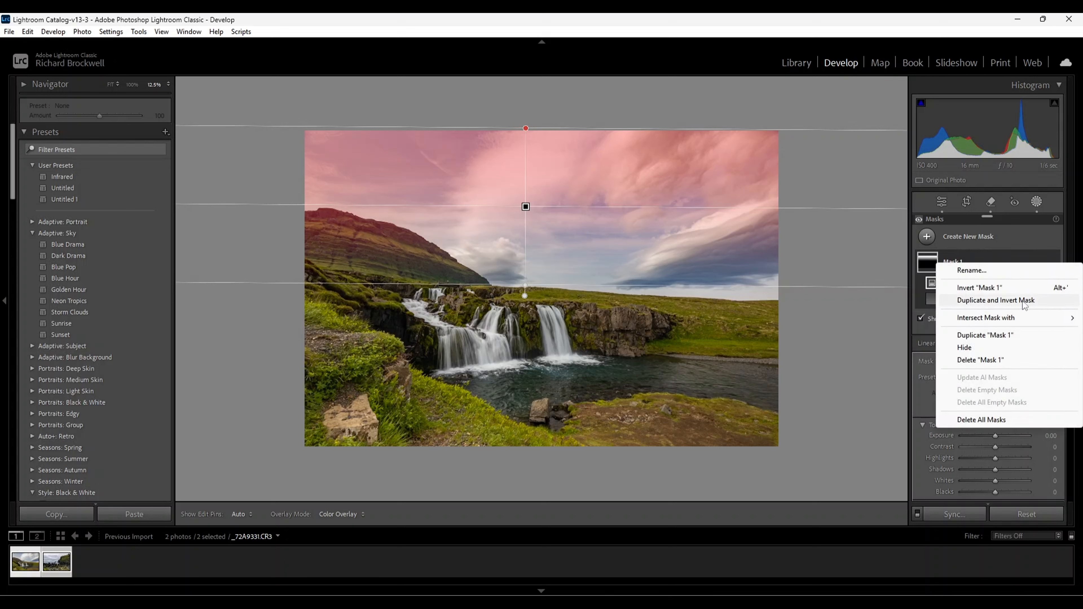
{"action": "mouse_move", "coordinate": [974, 319]}
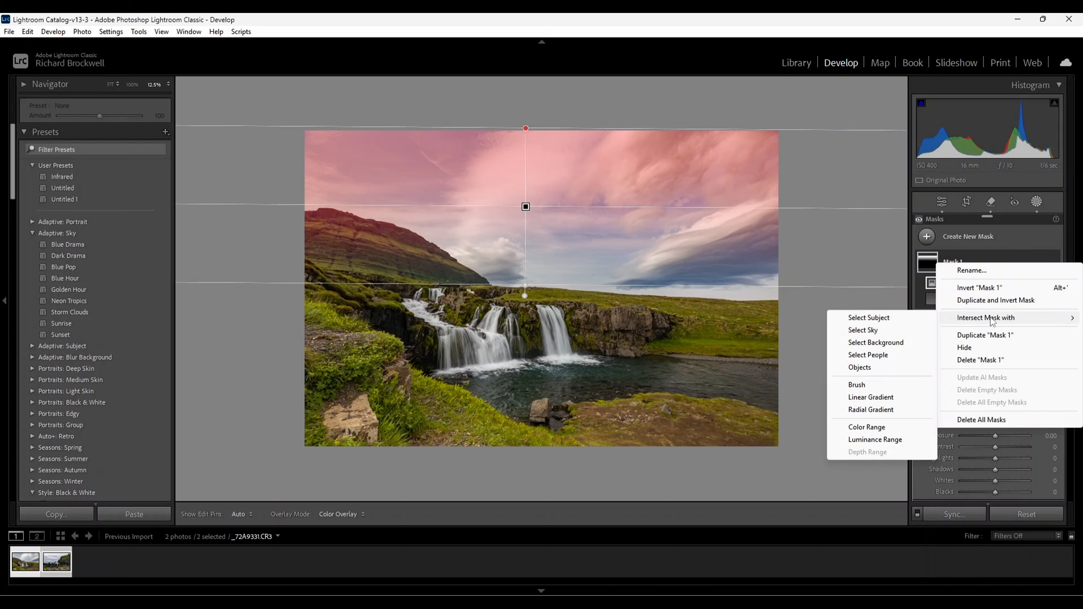
{"action": "left_click", "coordinate": [871, 332]}
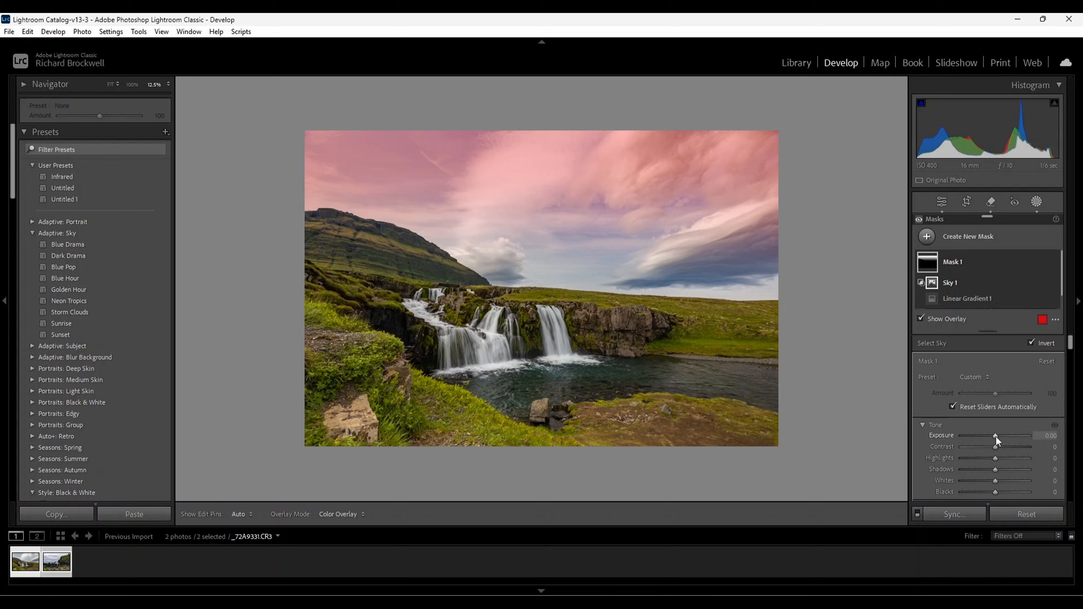
With the overlay hidden, set the intersected sky mask's exposure to -1.56 and highlights to -100, comparing the mask off and on.
{"action": "key", "text": "o"}
{"action": "left_click_drag", "start_coordinate": [997, 437], "coordinate": [982, 437]}
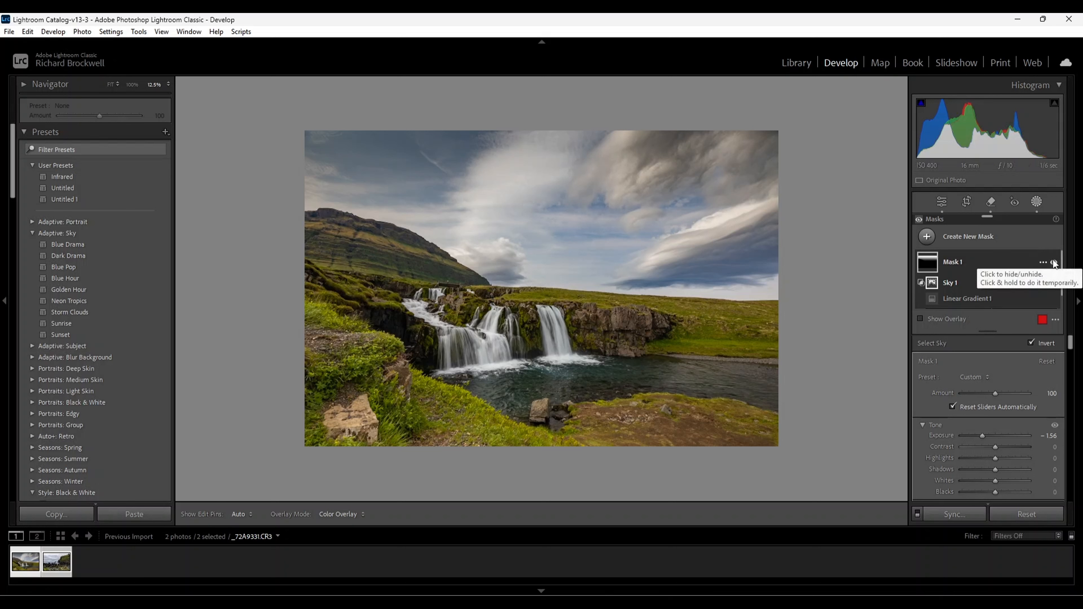
{"action": "left_click", "coordinate": [1053, 262]}
{"action": "left_click", "coordinate": [1054, 262]}
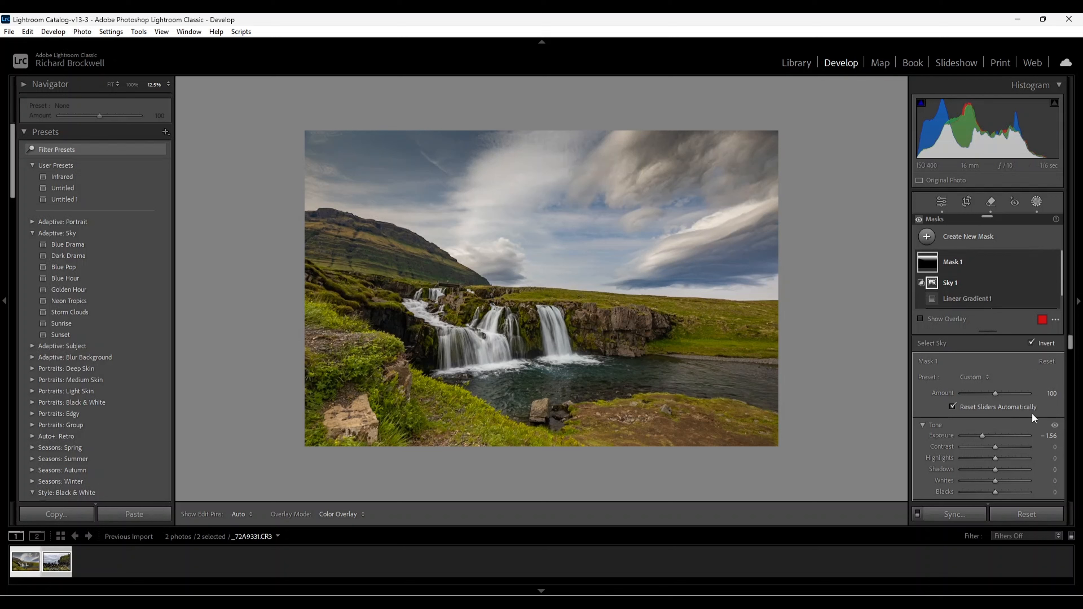
{"action": "left_click_drag", "start_coordinate": [997, 458], "coordinate": [955, 461]}
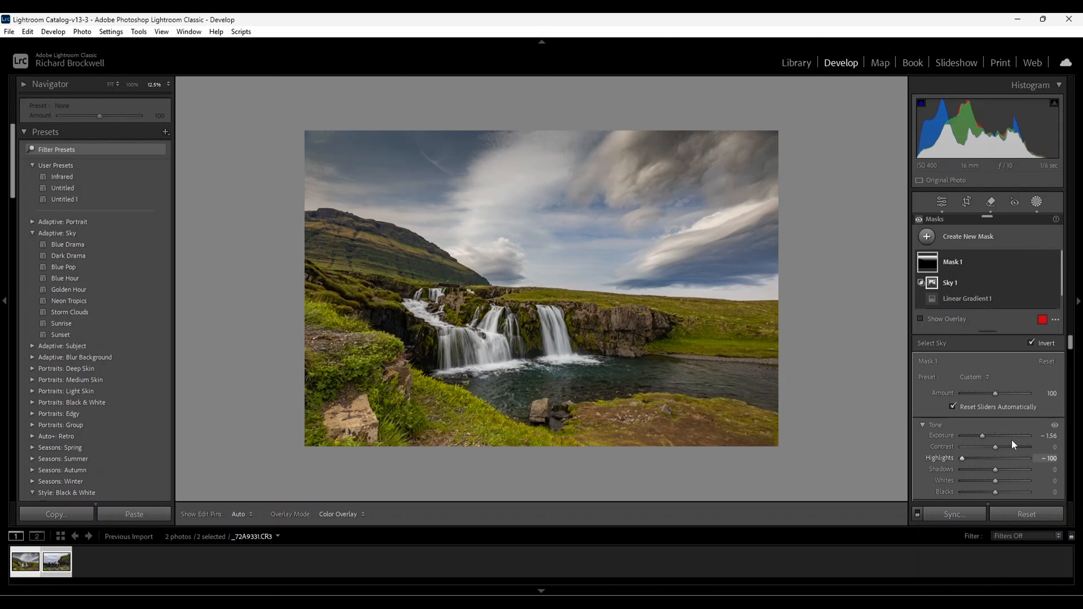
{"action": "scroll", "coordinate": [1012, 440], "scroll_direction": "down", "scroll_amount": 3}
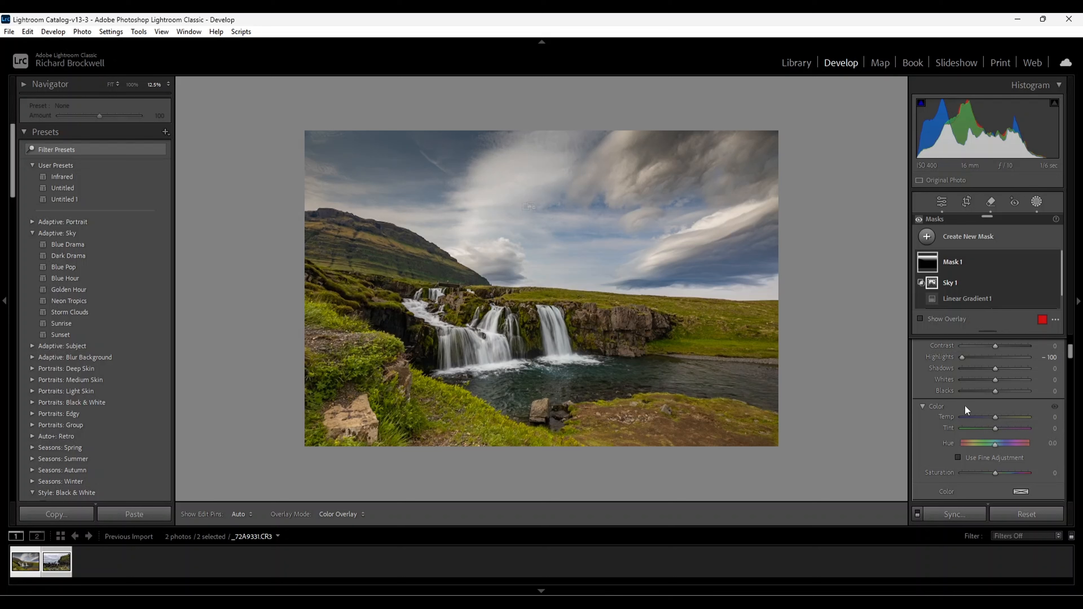
{"action": "scroll", "coordinate": [988, 418], "scroll_direction": "up", "scroll_amount": 3}
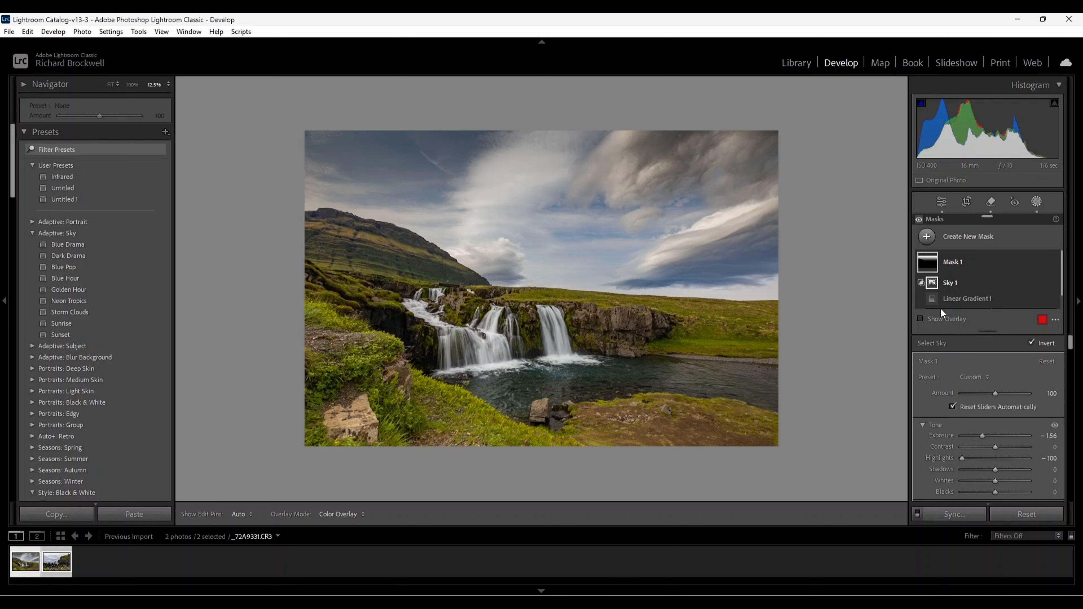
Delete the combined gradient and sky mask from the color waterfall photo.
{"action": "left_click", "coordinate": [1043, 262]}
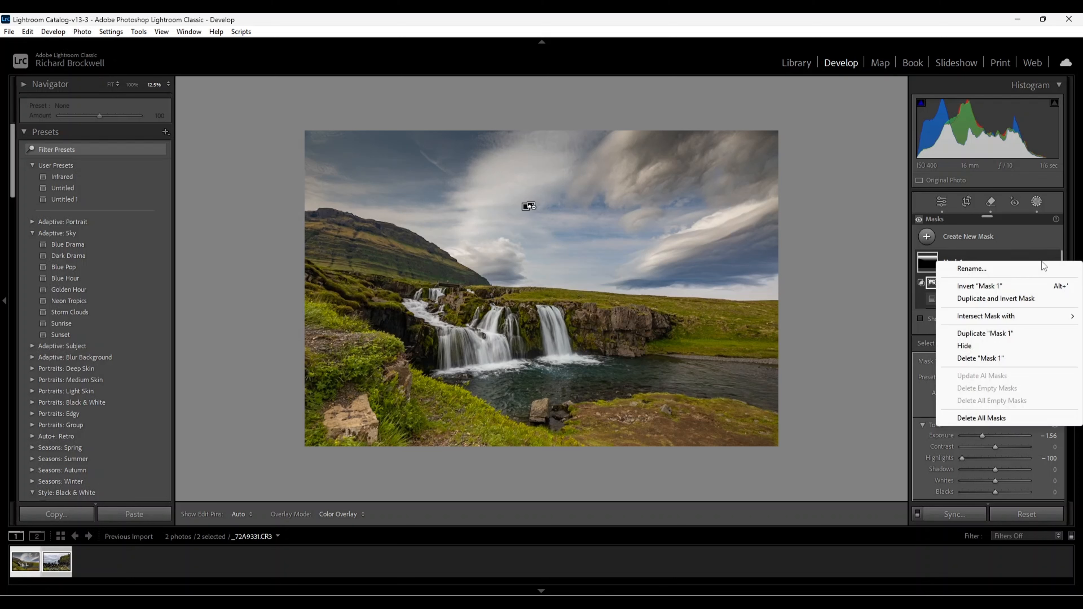
{"action": "left_click", "coordinate": [989, 359]}
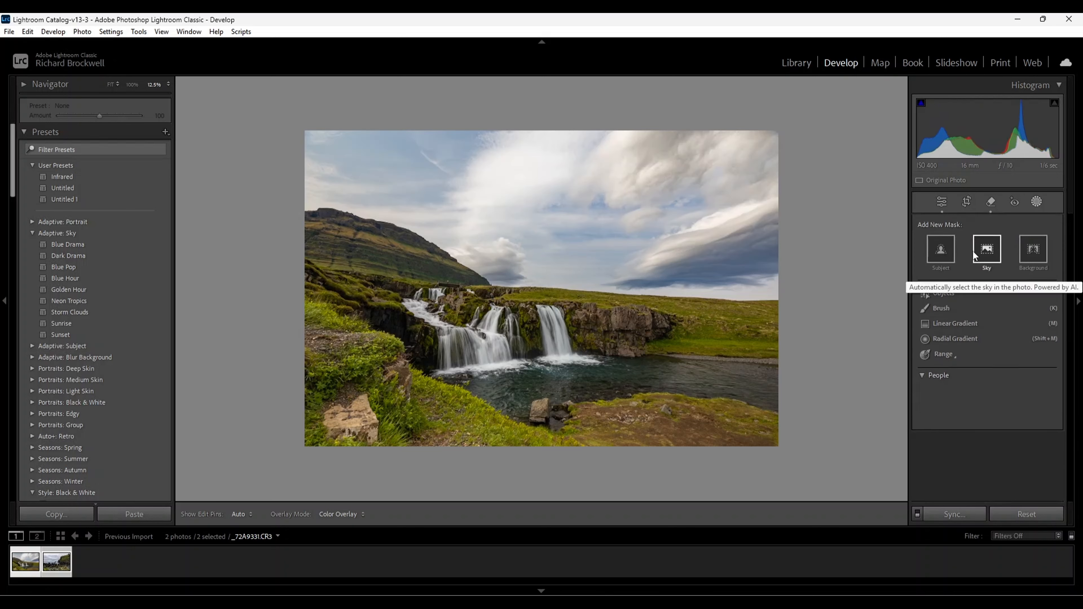
Convert the waterfall photo to black and white in the basic adjustments.
{"action": "left_click", "coordinate": [942, 202]}
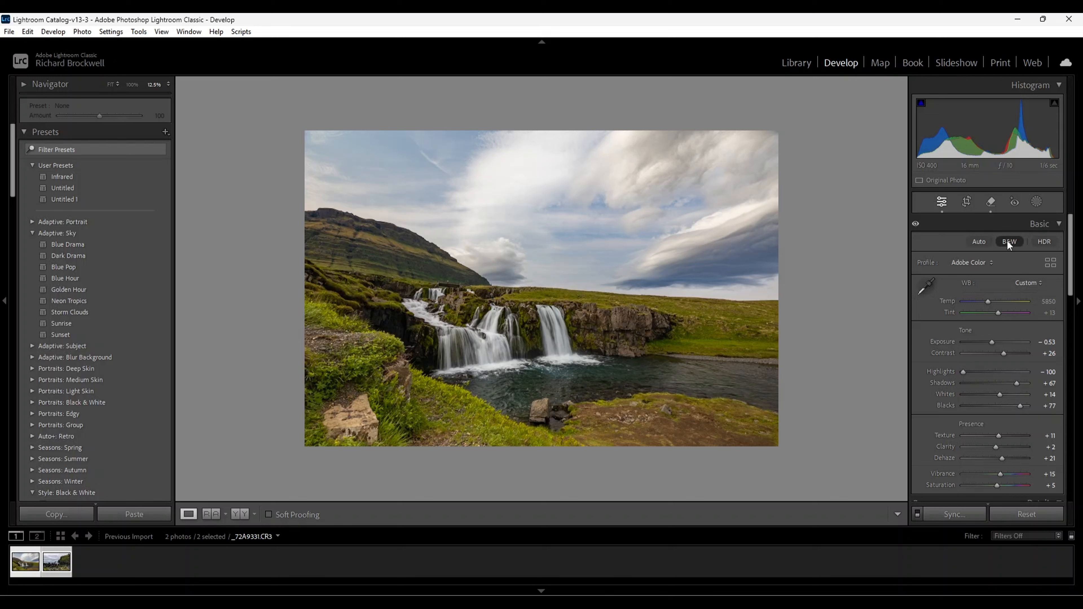
{"action": "left_click", "coordinate": [1009, 242]}
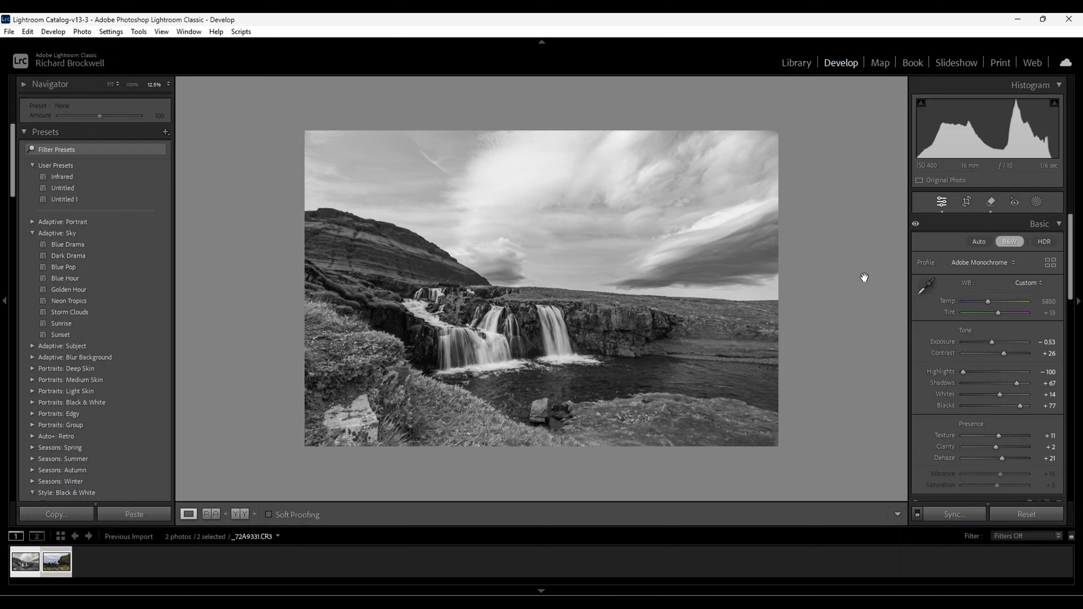
Add a linear gradient mask to the black-and-white photo, running from its top edge down to the horizon.
{"action": "left_click", "coordinate": [1037, 202]}
{"action": "left_click", "coordinate": [1037, 202]}
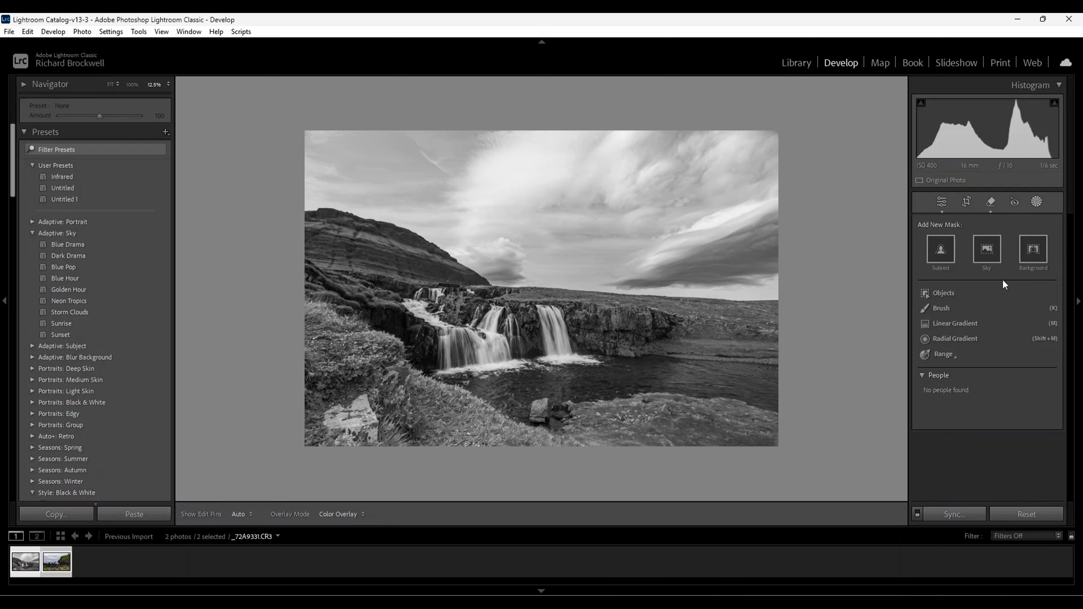
{"action": "left_click", "coordinate": [944, 323]}
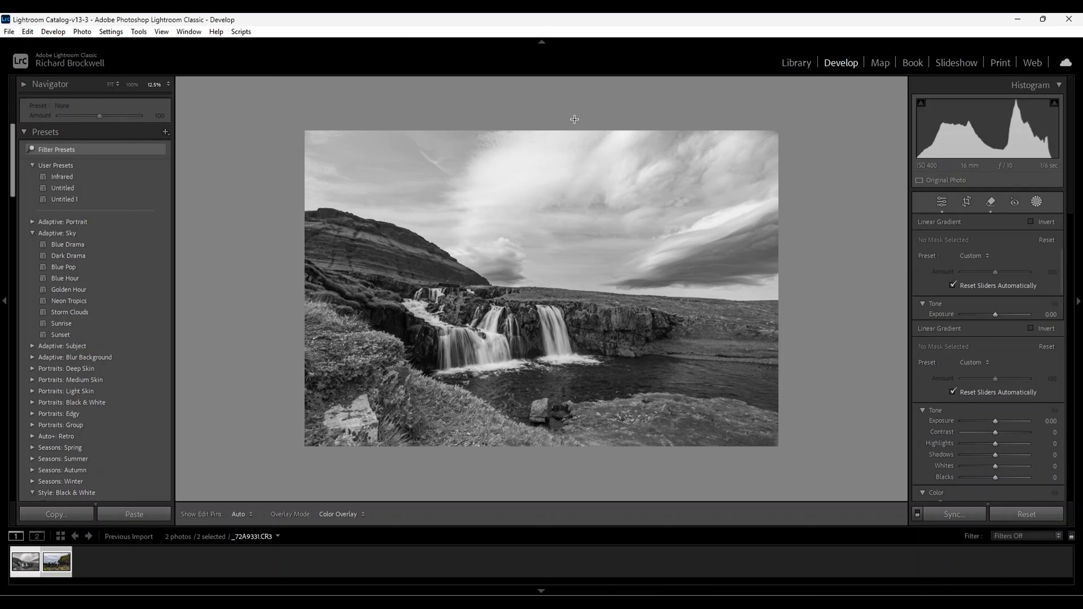
{"action": "left_click_drag", "start_coordinate": [527, 129], "coordinate": [529, 283]}
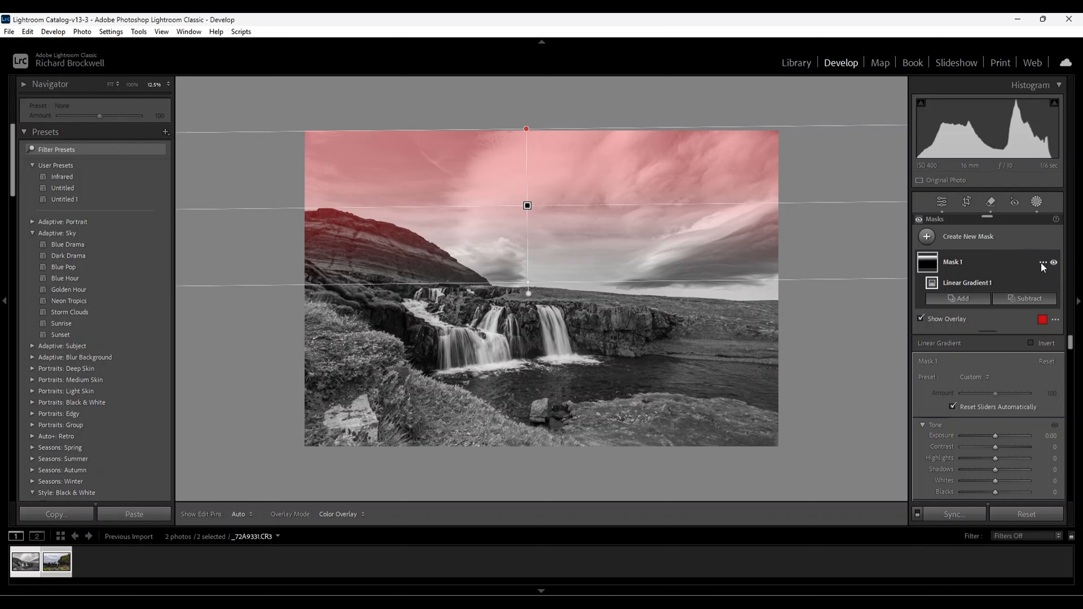
Intersect the gradient mask with Select Sky and, with the overlay hidden, set its exposure to -2.71.
{"action": "left_click", "coordinate": [1043, 263]}
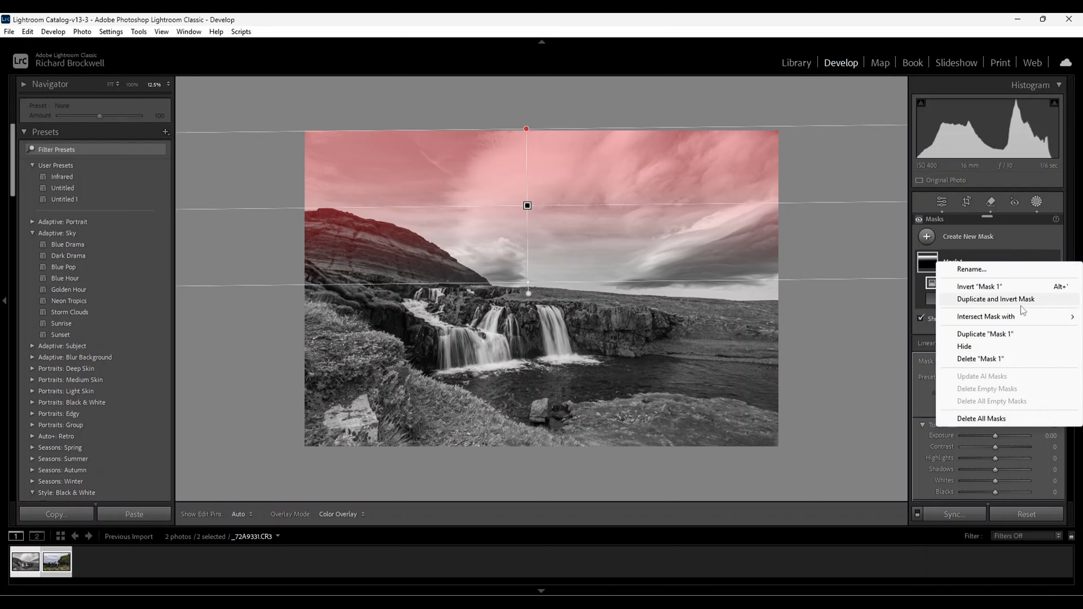
{"action": "mouse_move", "coordinate": [1007, 318]}
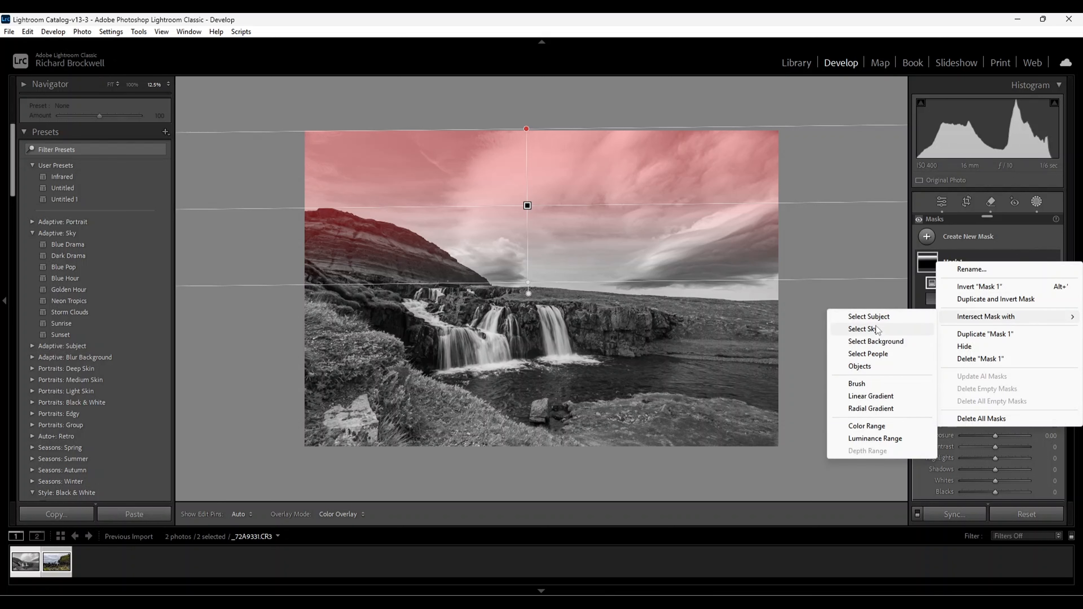
{"action": "left_click", "coordinate": [866, 331]}
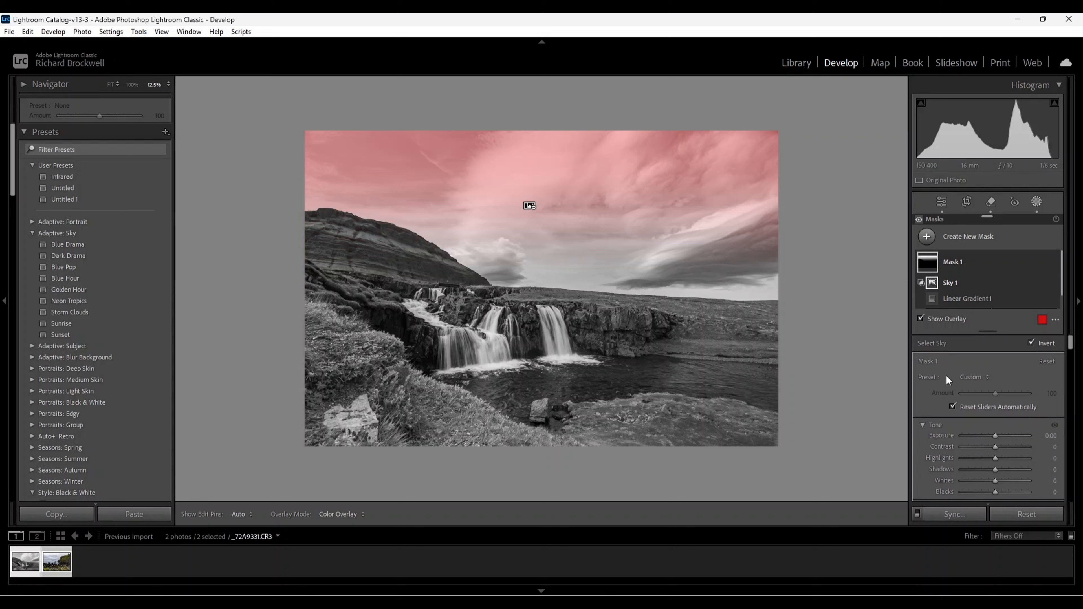
{"action": "key", "text": "o"}
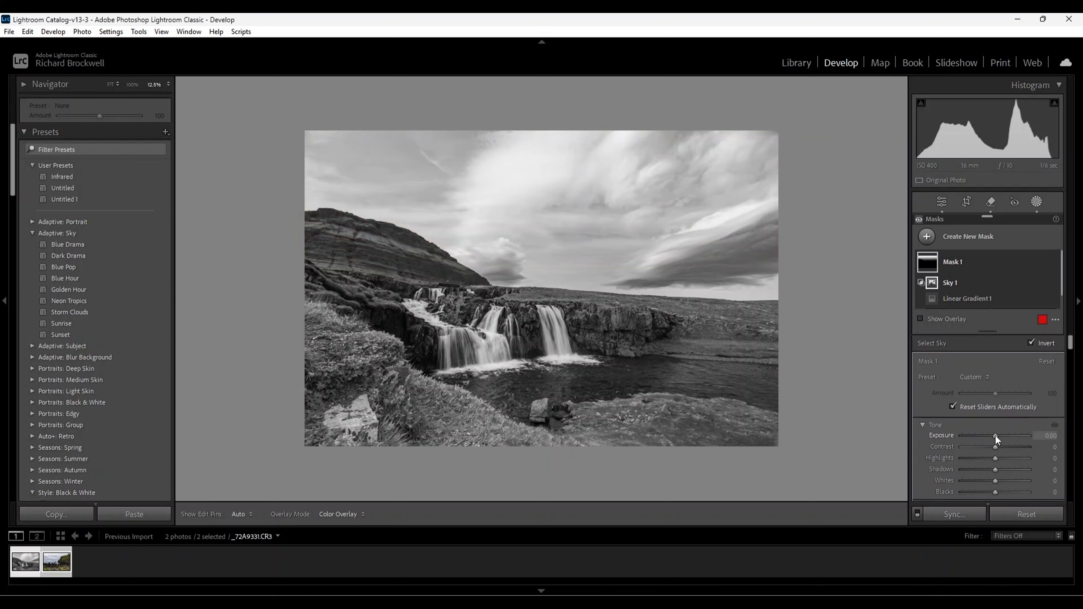
{"action": "left_click_drag", "start_coordinate": [996, 436], "coordinate": [973, 435]}
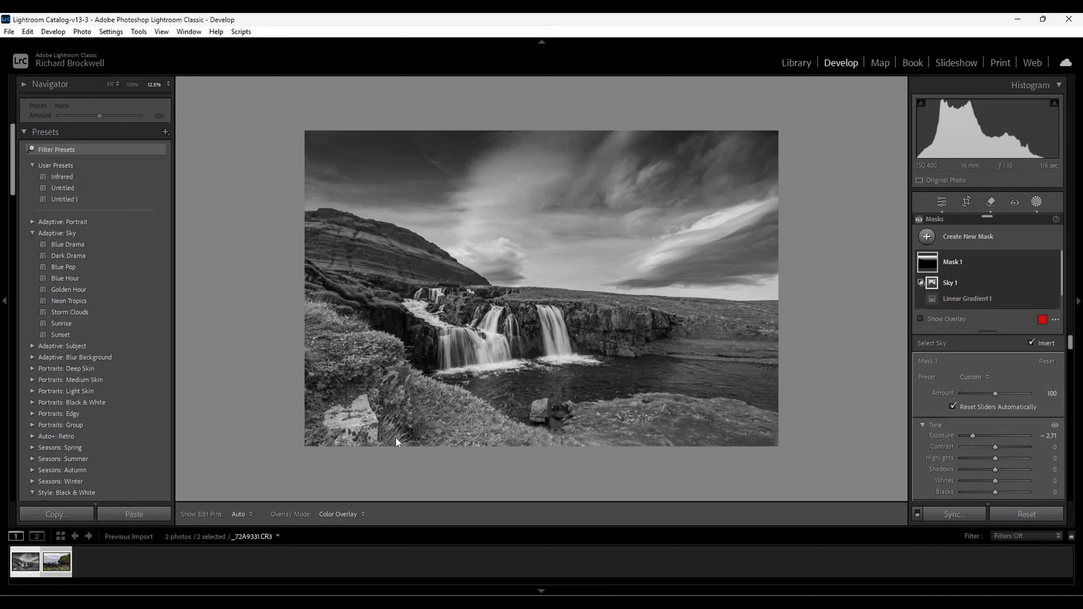
Switch to the coastal cliff photo _72A9361.CR3.
{"action": "left_click", "coordinate": [60, 564]}
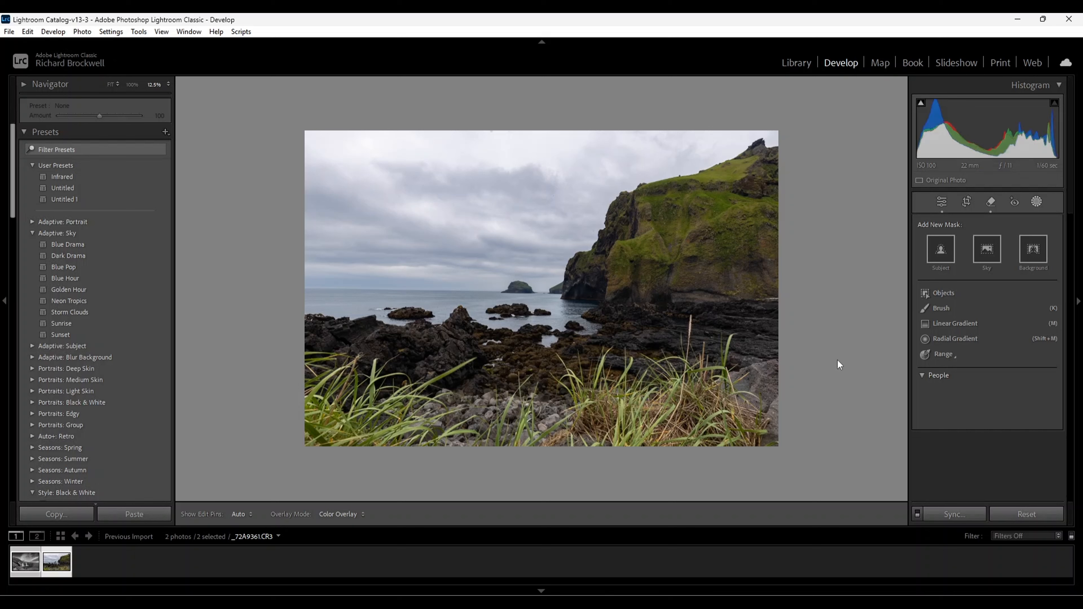
Try darkening the coastal photo's sky with an AI sky mask at -2.10 exposure, and delete the mask.
{"action": "left_click", "coordinate": [988, 252]}
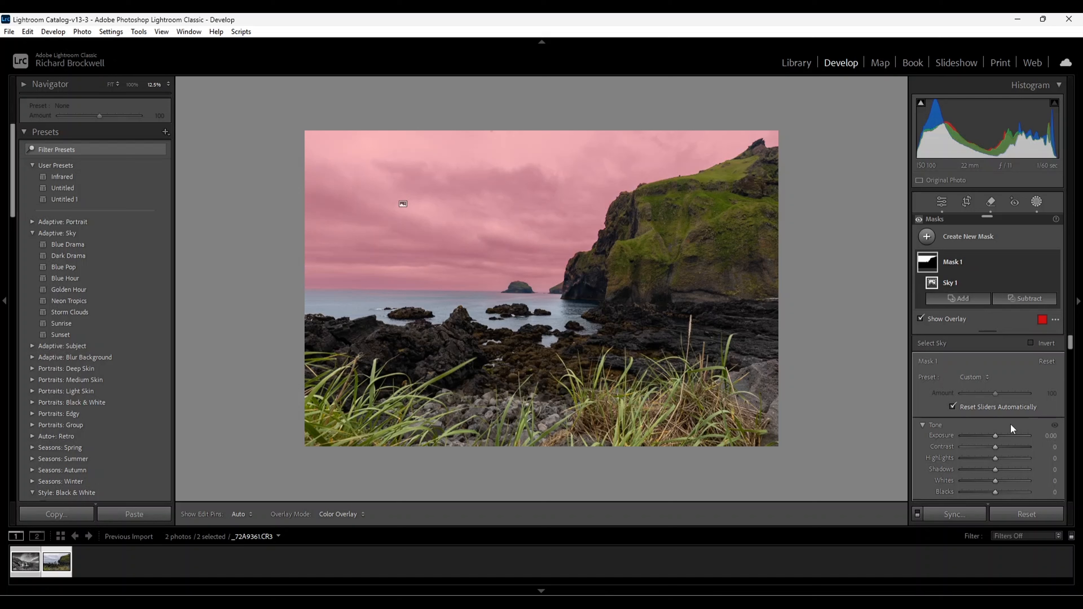
{"action": "key", "text": "o"}
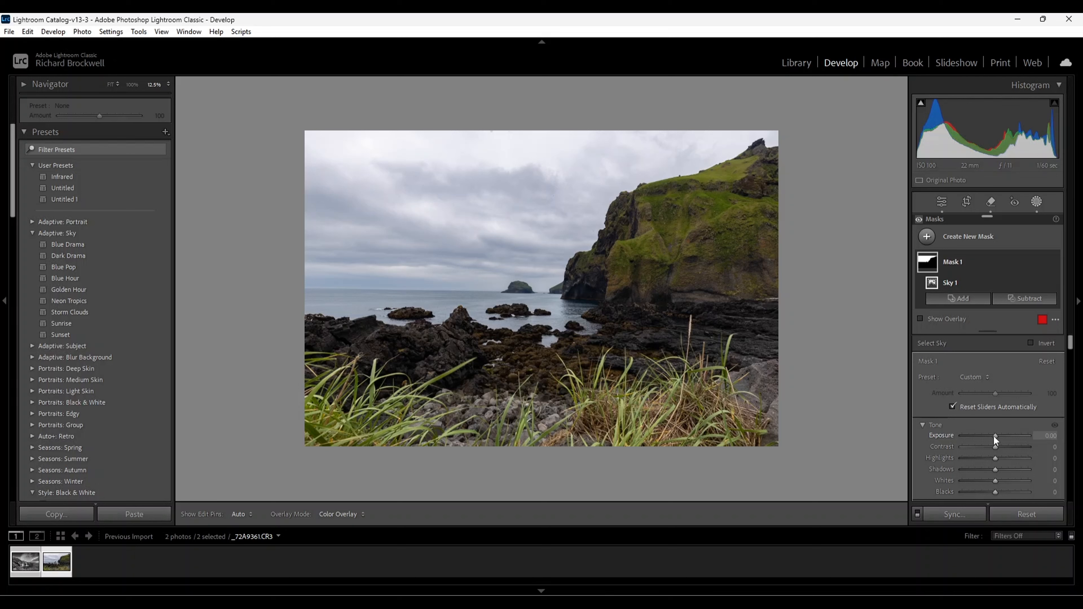
{"action": "left_click_drag", "start_coordinate": [994, 436], "coordinate": [977, 435]}
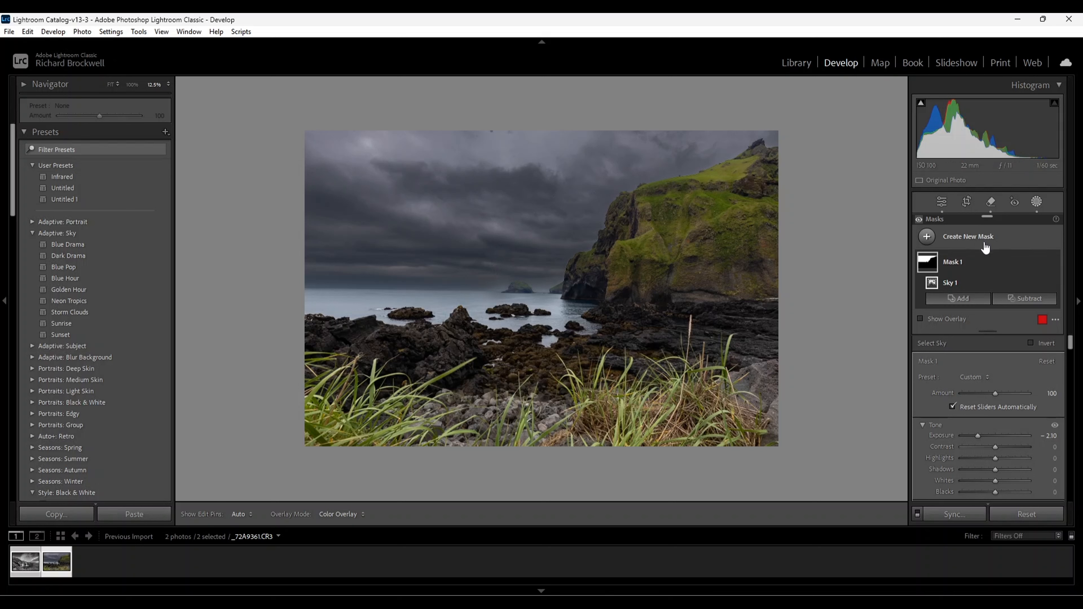
{"action": "right_click", "coordinate": [1045, 261]}
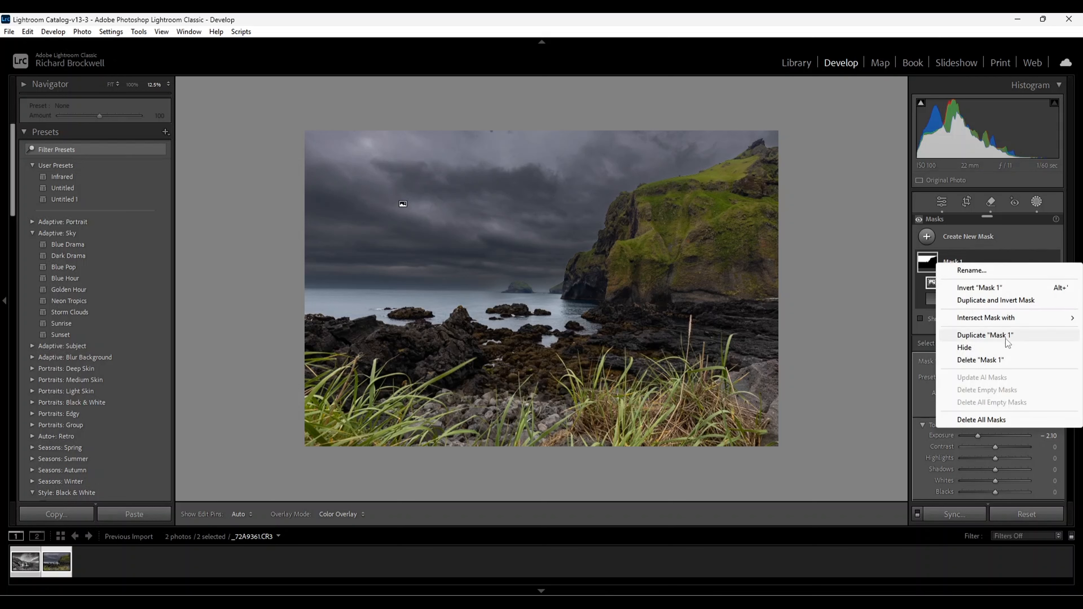
{"action": "left_click", "coordinate": [983, 360]}
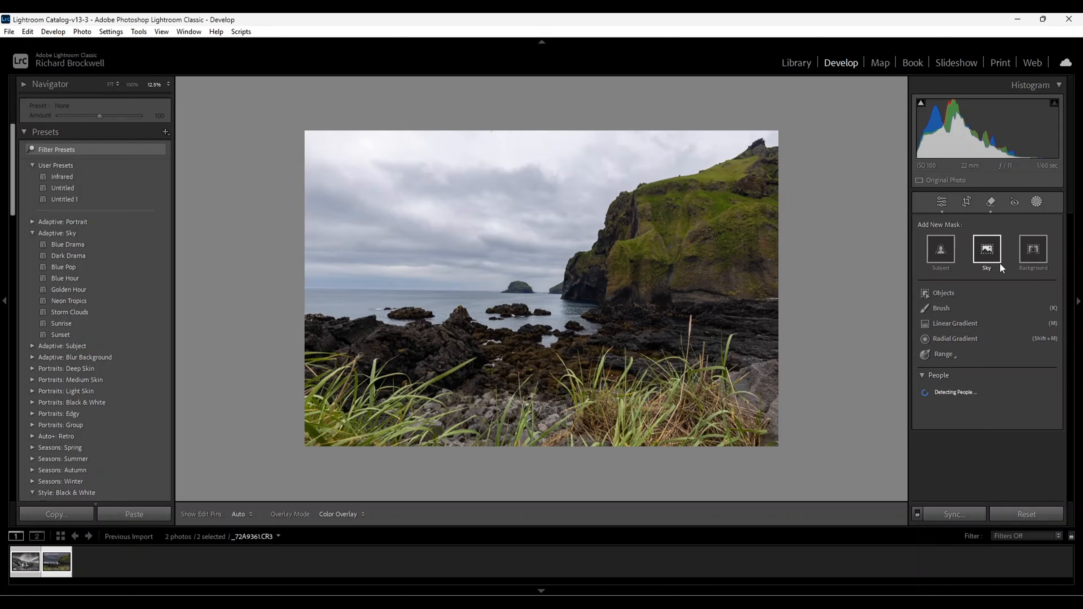
Add a linear gradient mask to the coastal photo, running from its top edge down to the horizon.
{"action": "left_click", "coordinate": [946, 324]}
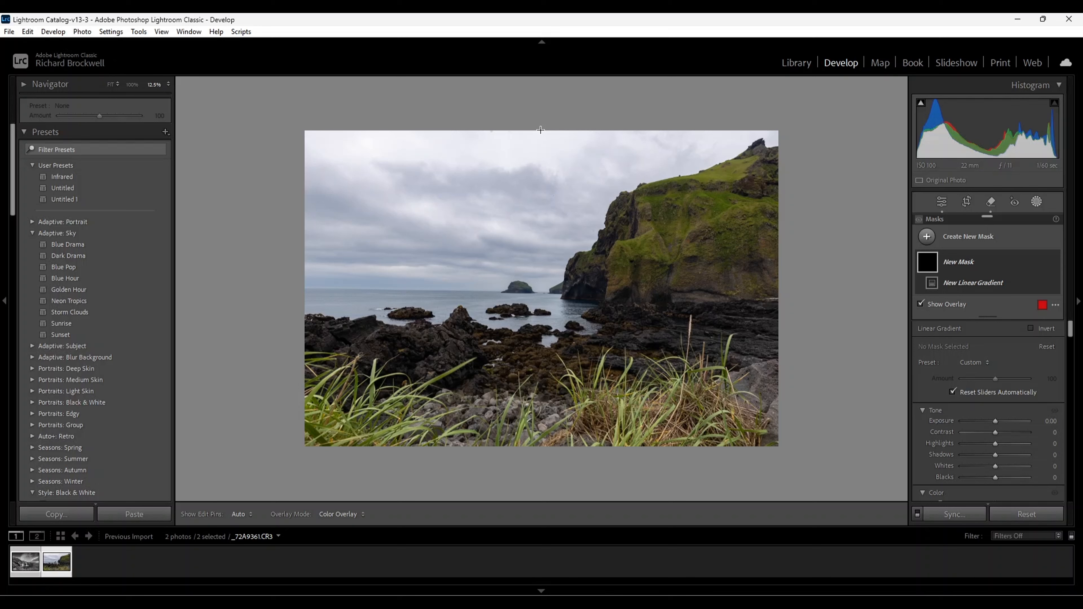
{"action": "left_click_drag", "start_coordinate": [540, 130], "coordinate": [542, 149]}
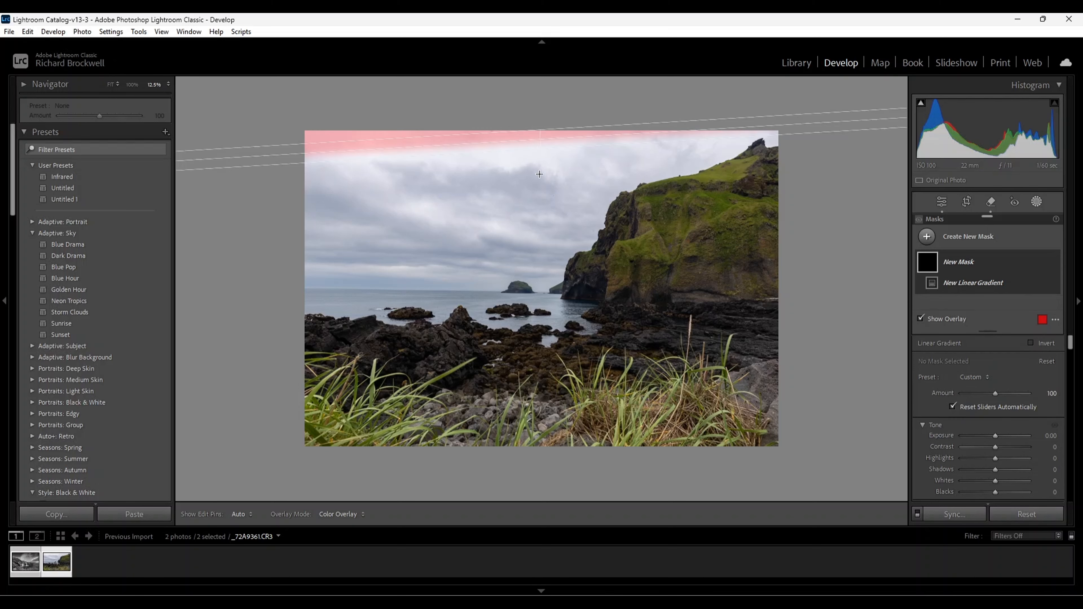
{"action": "left_click_drag", "start_coordinate": [538, 197], "coordinate": [539, 292]}
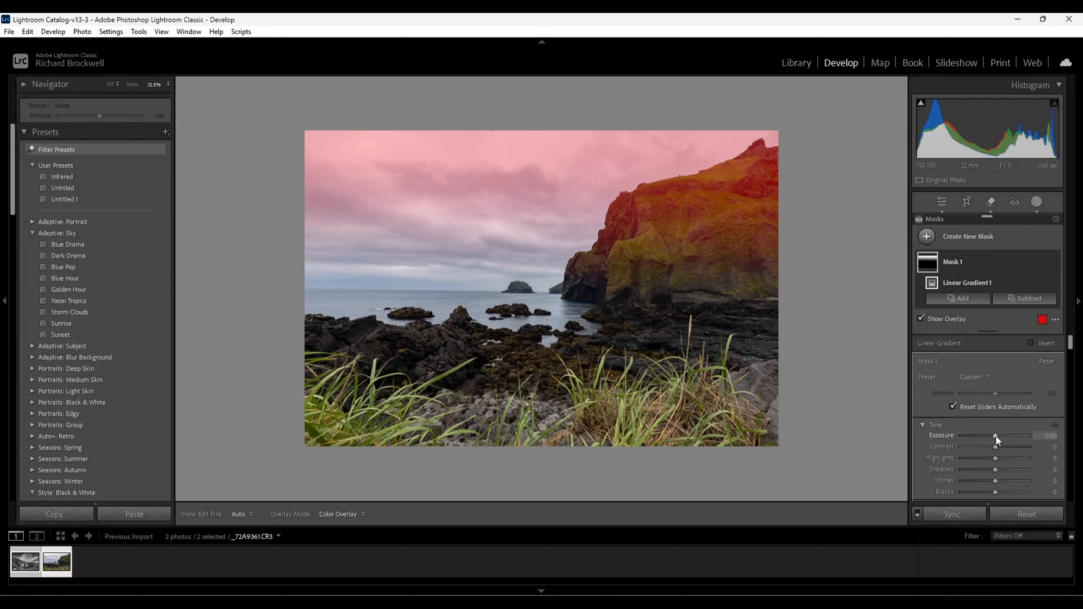
Try an exposure of -2.91 on the plain gradient mask with the overlay hidden, and reset the exposure.
{"action": "key", "text": "o"}
{"action": "left_click_drag", "start_coordinate": [996, 436], "coordinate": [972, 438]}
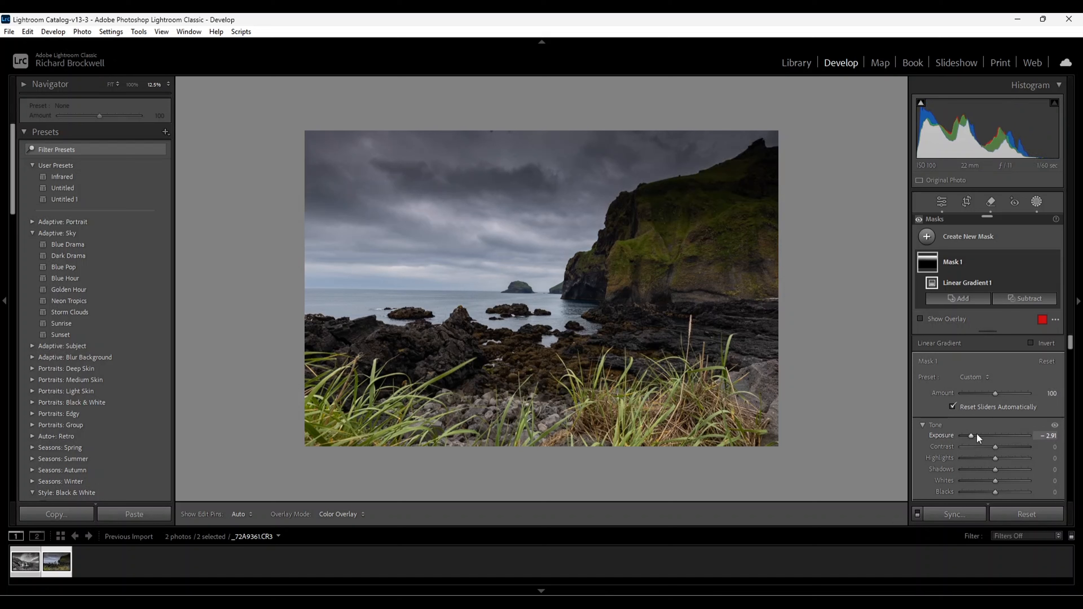
{"action": "double_click", "coordinate": [972, 434]}
{"action": "key", "text": "o"}
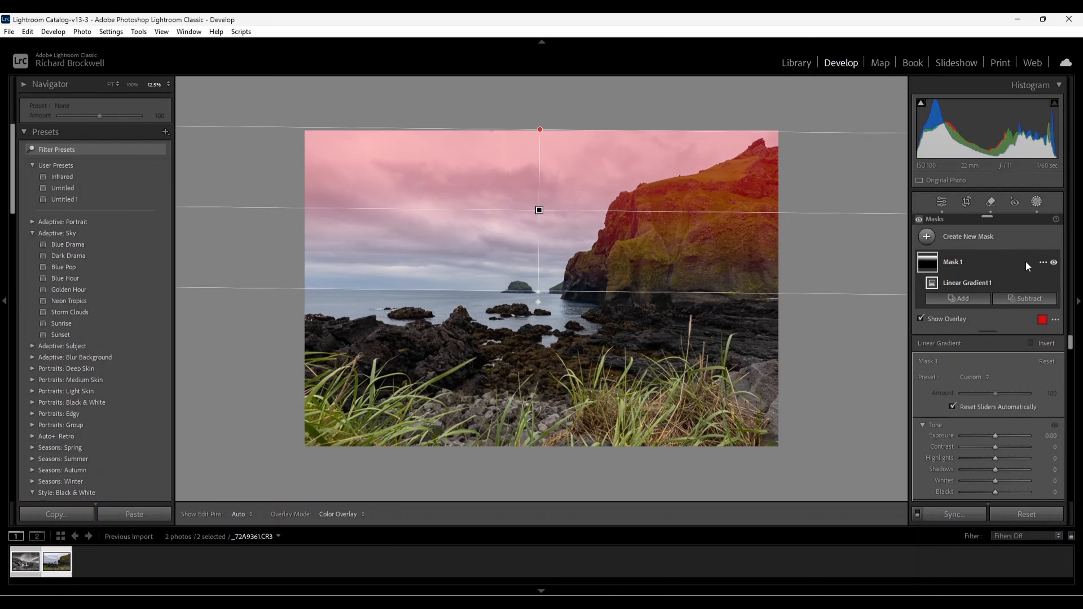
Intersect the gradient mask with Select Sky, hide the overlay, and try exposures down to -4.00 before setting it to -2.44.
{"action": "left_click", "coordinate": [1044, 261]}
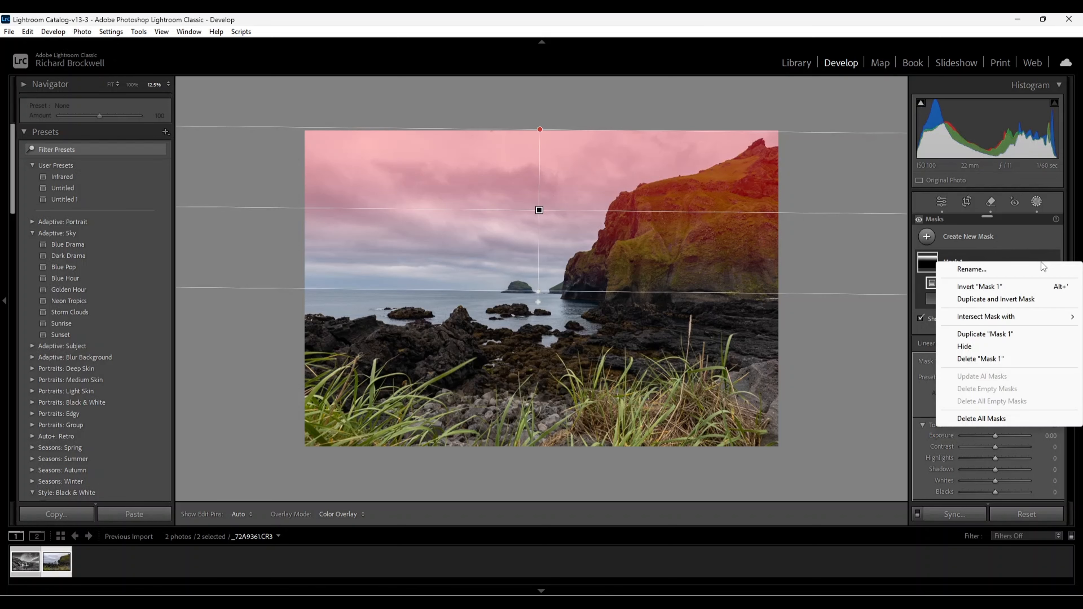
{"action": "mouse_move", "coordinate": [1019, 323]}
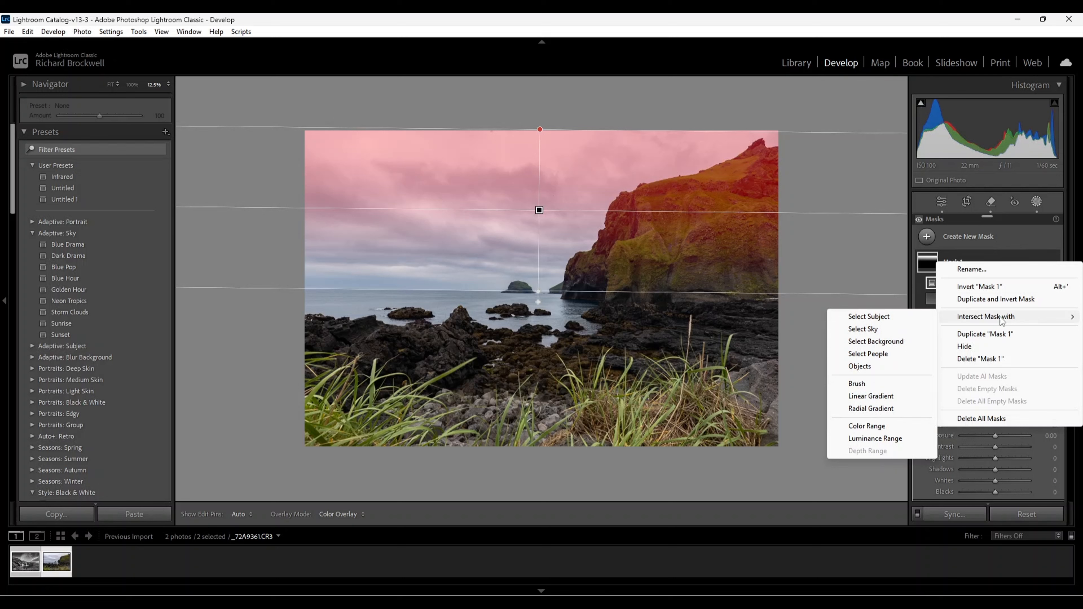
{"action": "left_click", "coordinate": [866, 329]}
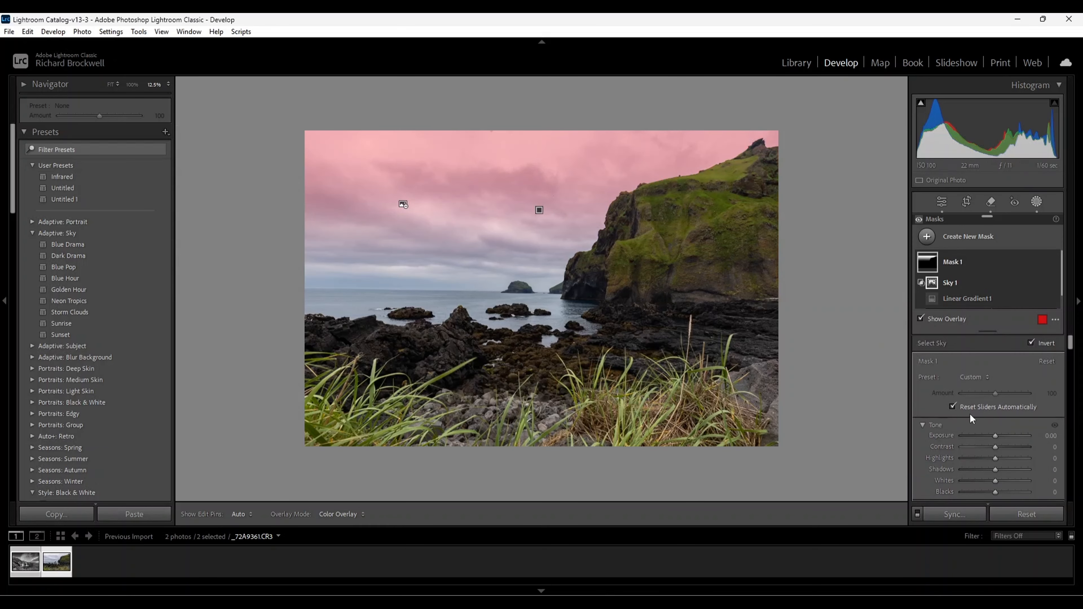
{"action": "key", "text": "o"}
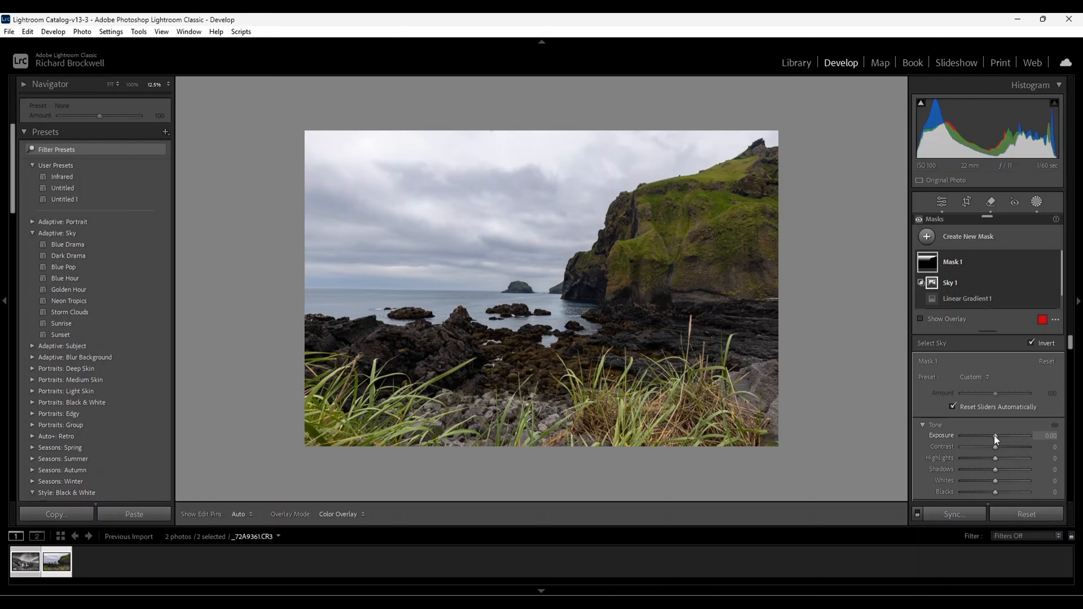
{"action": "left_click_drag", "start_coordinate": [994, 436], "coordinate": [979, 435]}
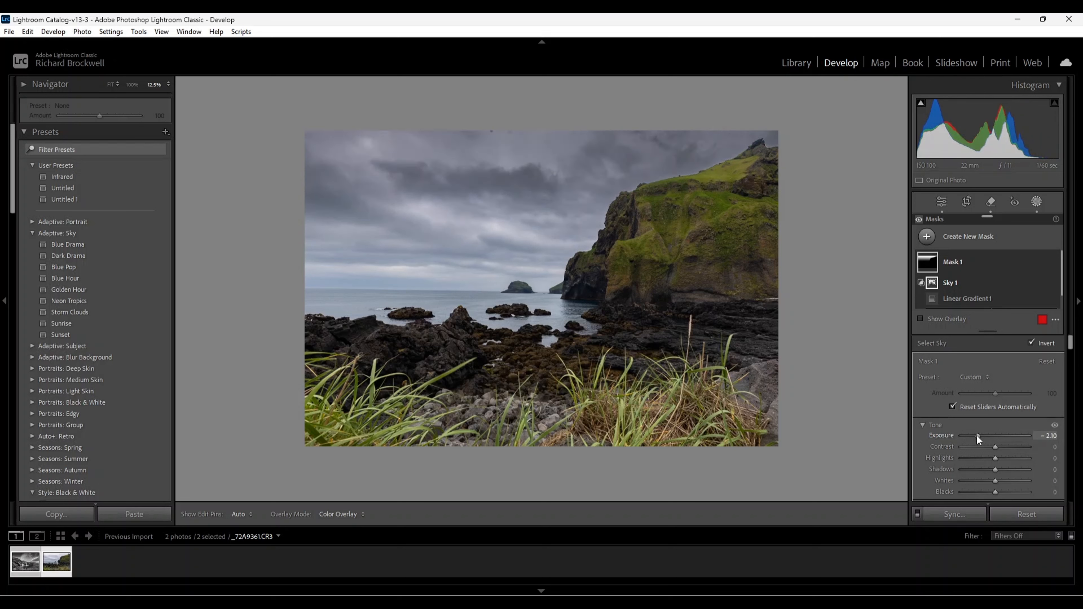
{"action": "left_click_drag", "start_coordinate": [978, 436], "coordinate": [959, 435]}
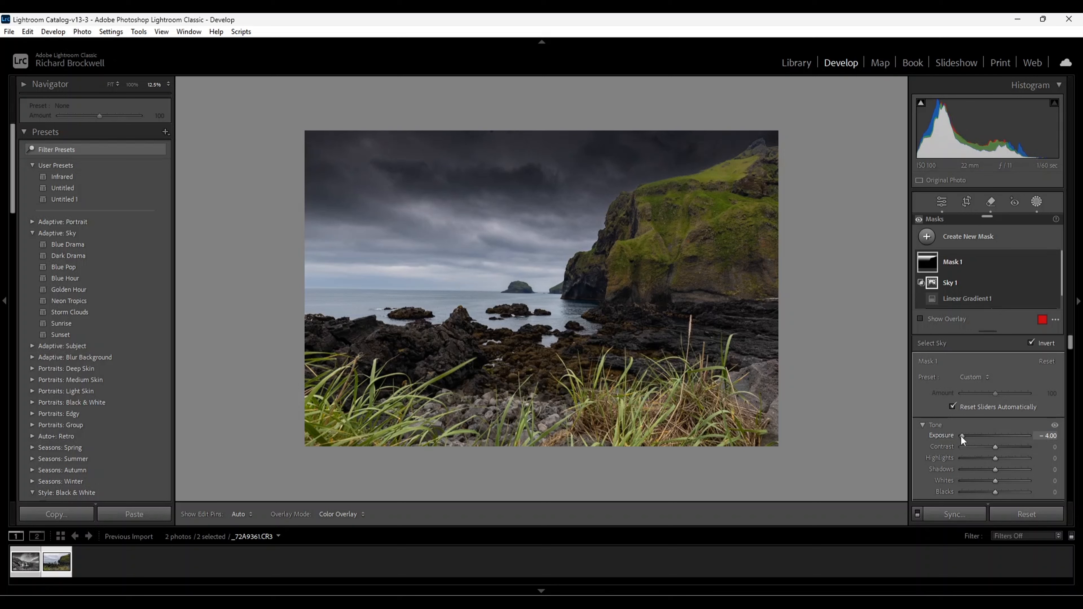
{"action": "left_click_drag", "start_coordinate": [962, 435], "coordinate": [969, 435]}
{"action": "left_click_drag", "start_coordinate": [974, 437], "coordinate": [975, 436]}
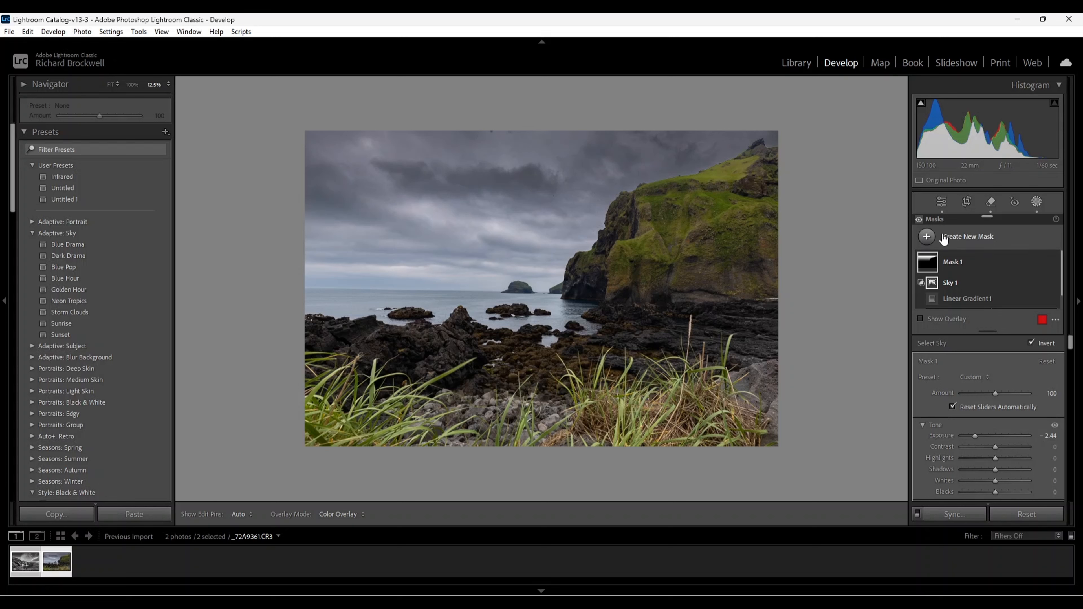
Add a second linear gradient mask covering only the uppermost band of the sky.
{"action": "left_click", "coordinate": [928, 237]}
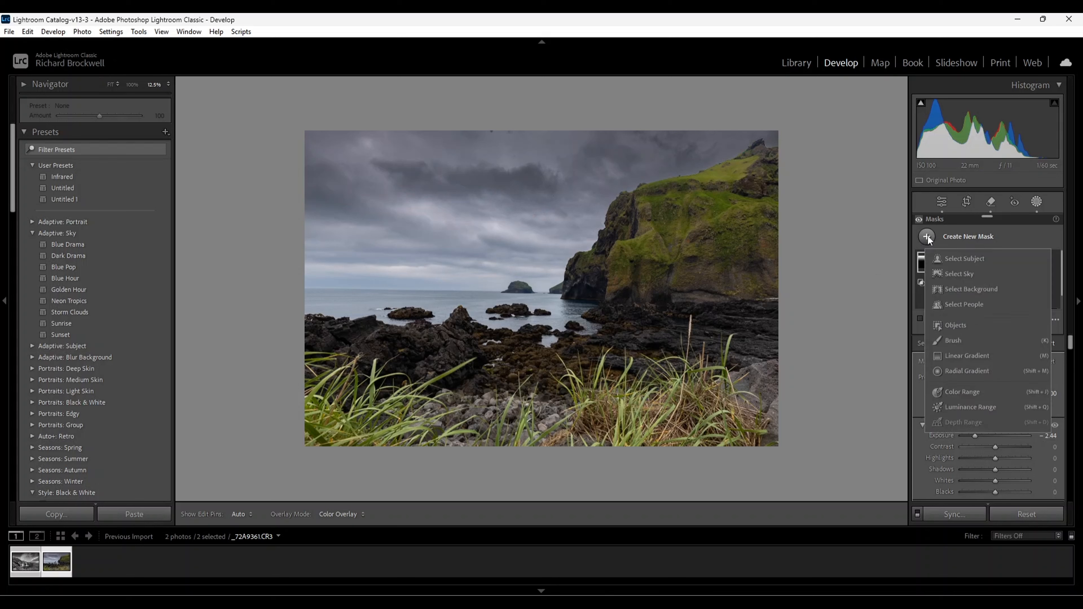
{"action": "left_click", "coordinate": [962, 357]}
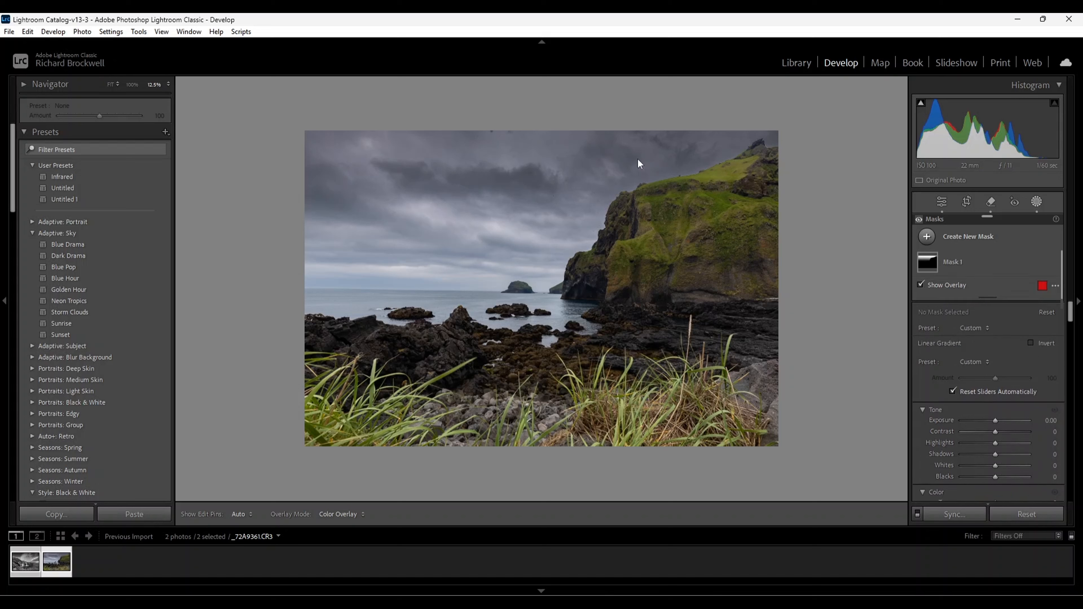
{"action": "left_click_drag", "start_coordinate": [543, 293], "coordinate": [533, 184]}
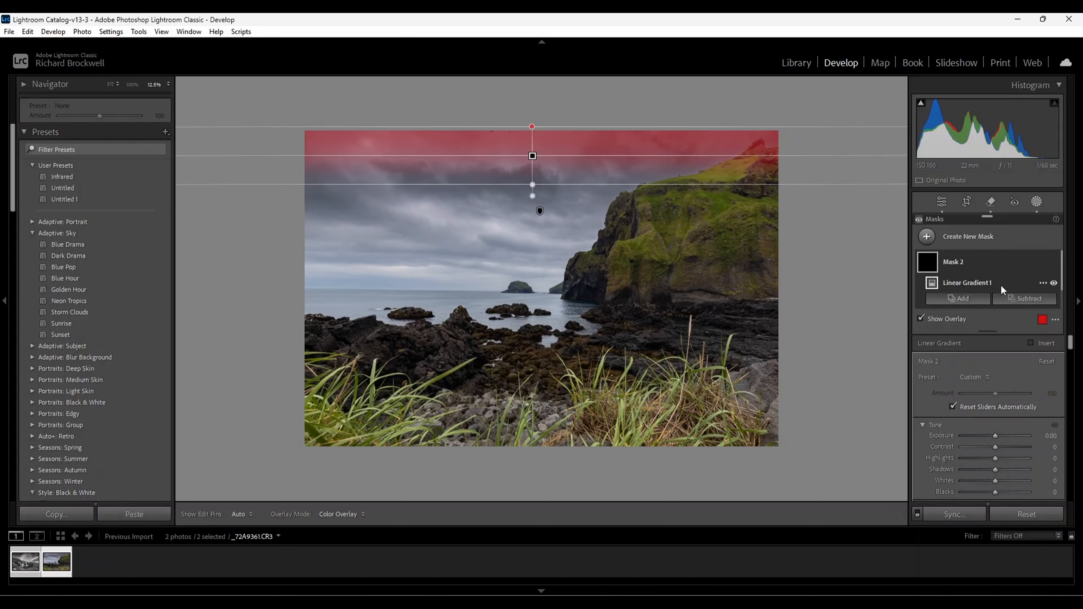
Intersect the second gradient mask with Select Sky and, with the overlay hidden, set its exposure to -0.54.
{"action": "left_click", "coordinate": [1044, 263]}
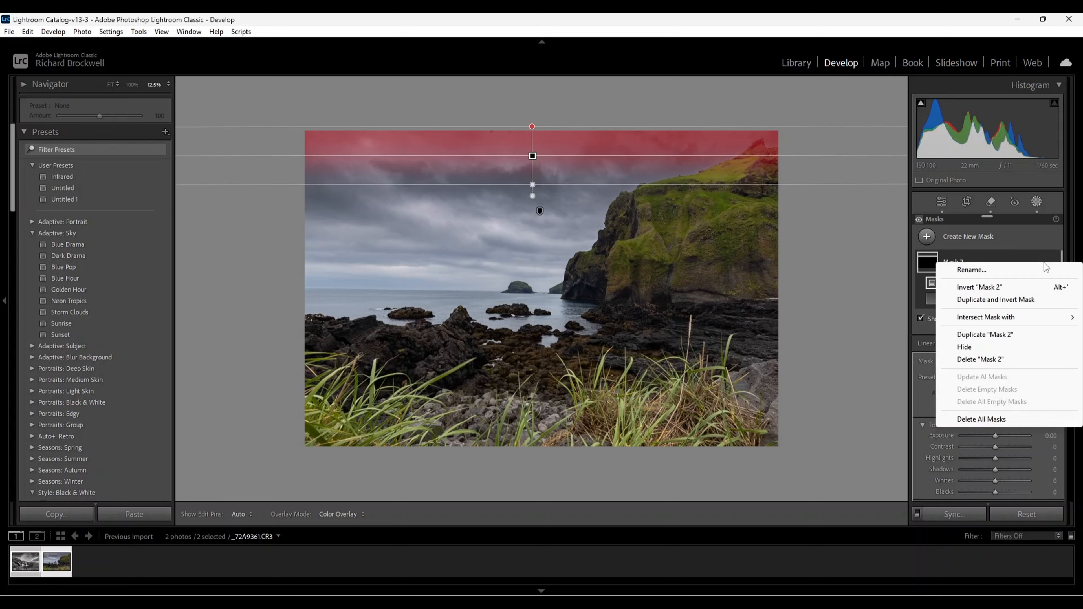
{"action": "mouse_move", "coordinate": [995, 322]}
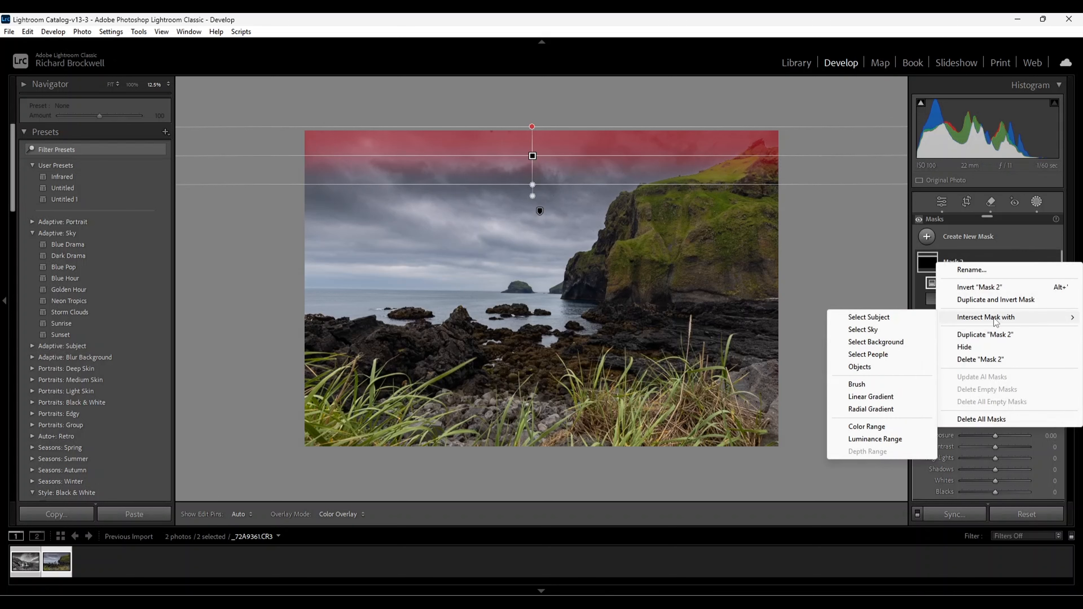
{"action": "left_click", "coordinate": [864, 331]}
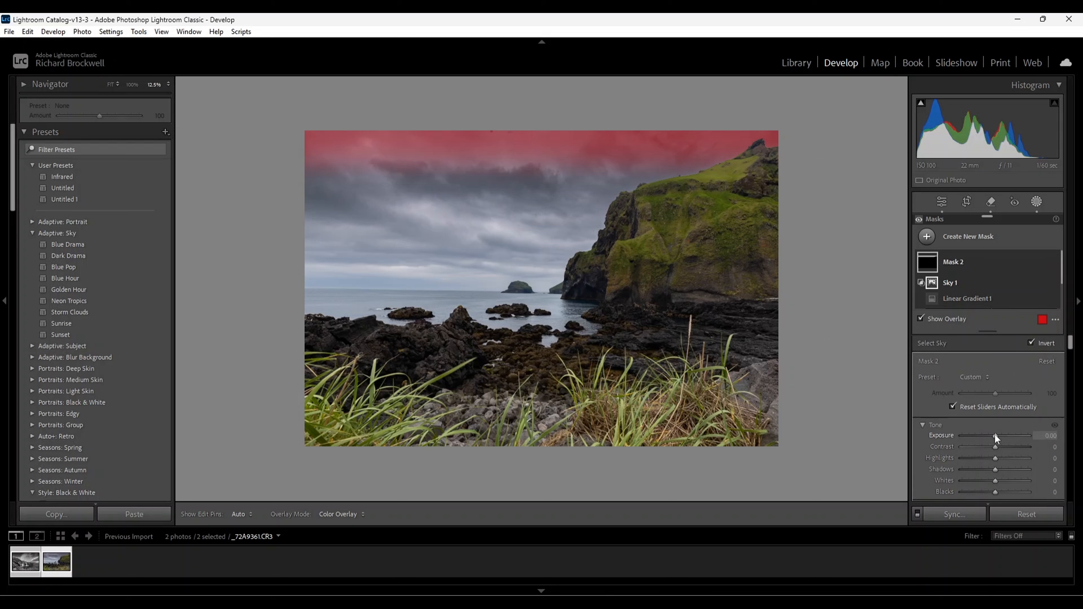
{"action": "key", "text": "o"}
{"action": "left_click_drag", "start_coordinate": [996, 436], "coordinate": [993, 435]}
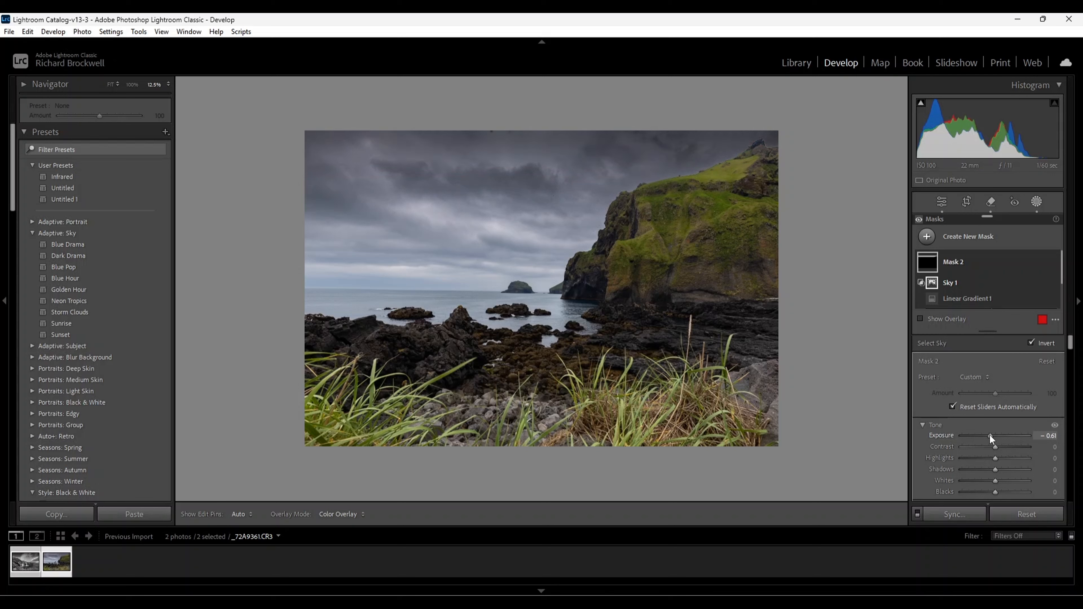
{"action": "left_click_drag", "start_coordinate": [990, 435], "coordinate": [991, 435]}
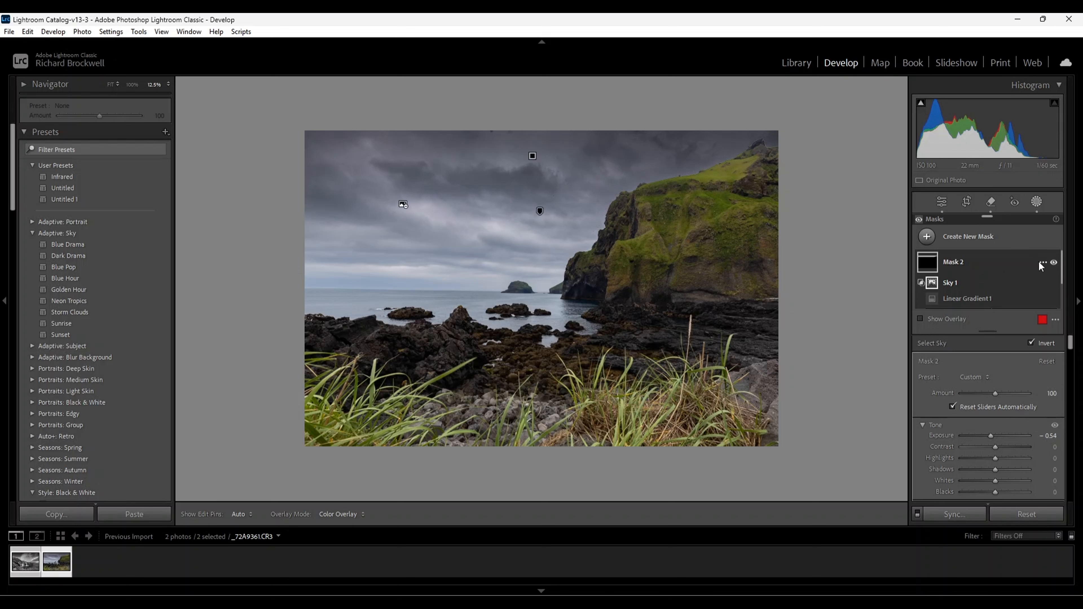
Delete both gradient masks, Mask 2 and Mask 1, from the coastal photo.
{"action": "left_click", "coordinate": [1041, 262]}
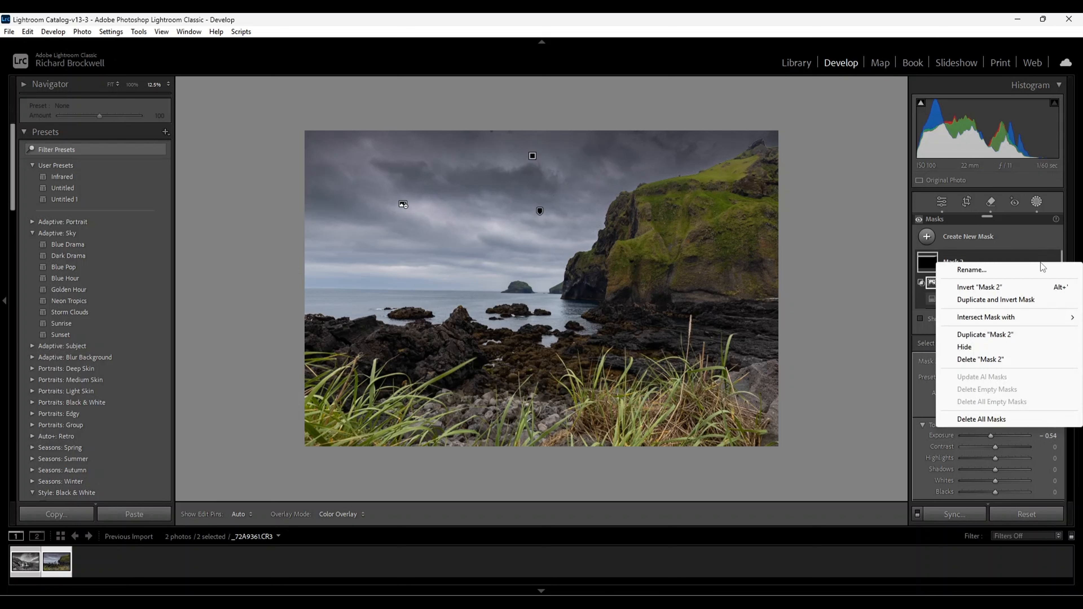
{"action": "left_click", "coordinate": [981, 360]}
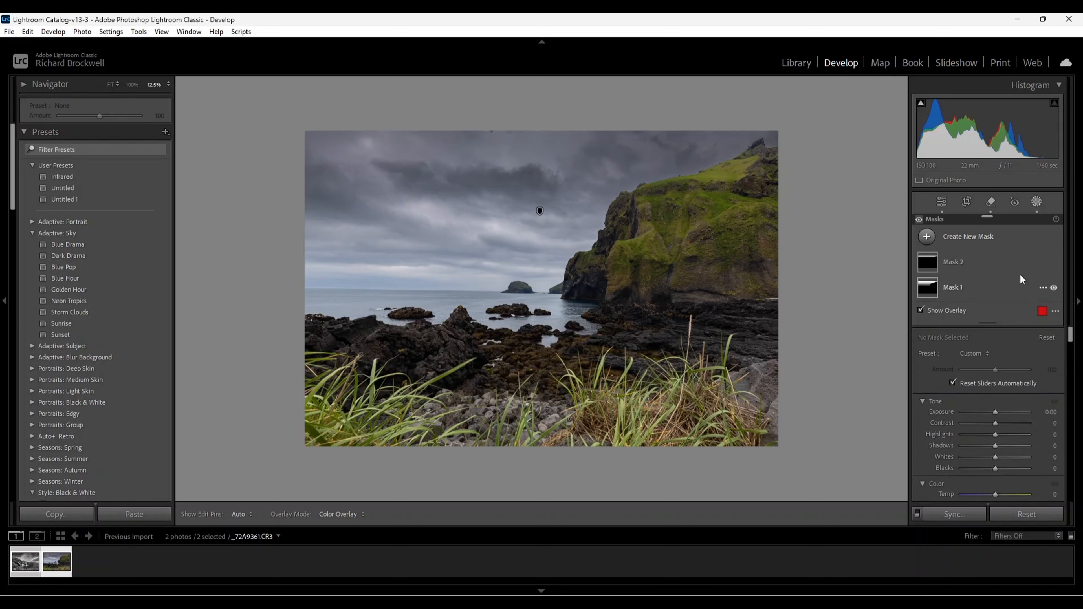
{"action": "left_click", "coordinate": [1043, 261]}
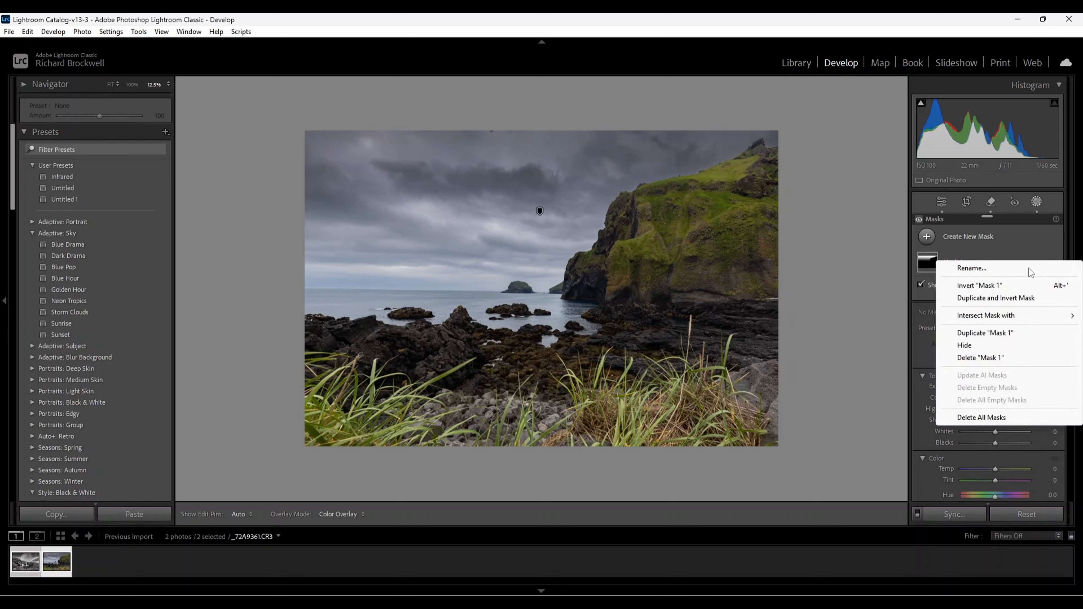
{"action": "left_click", "coordinate": [974, 360]}
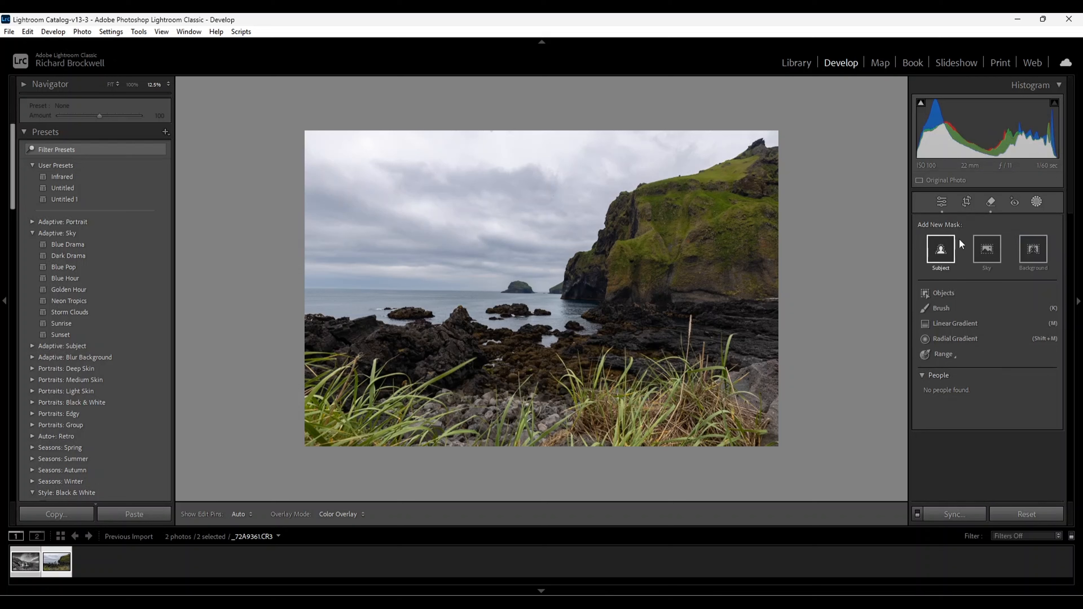
Leave masking and convert the coastal photo to black and white.
{"action": "left_click", "coordinate": [943, 202]}
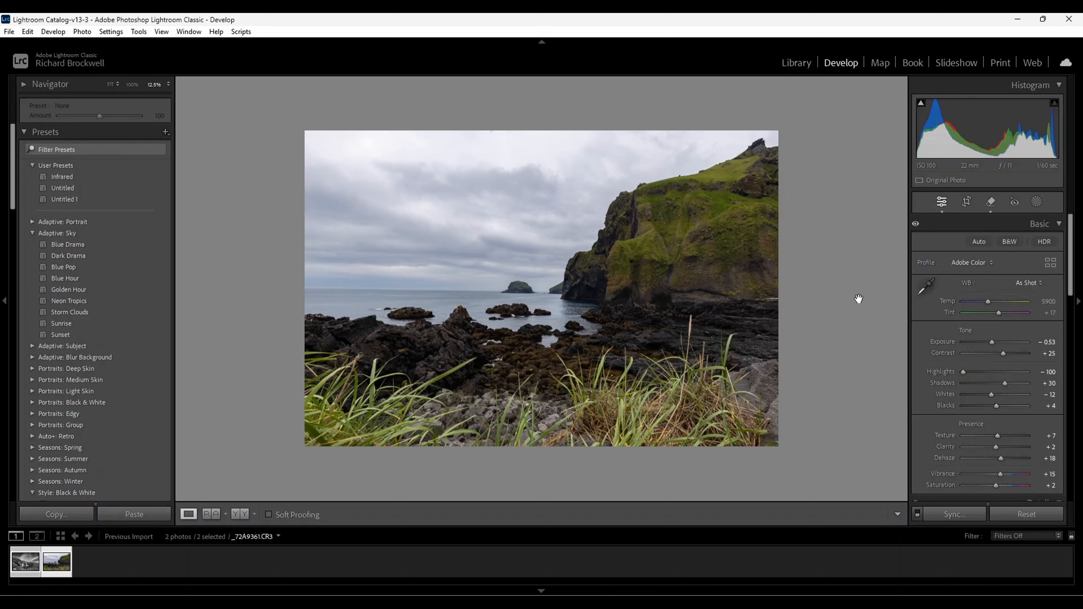
{"action": "left_click", "coordinate": [1008, 241]}
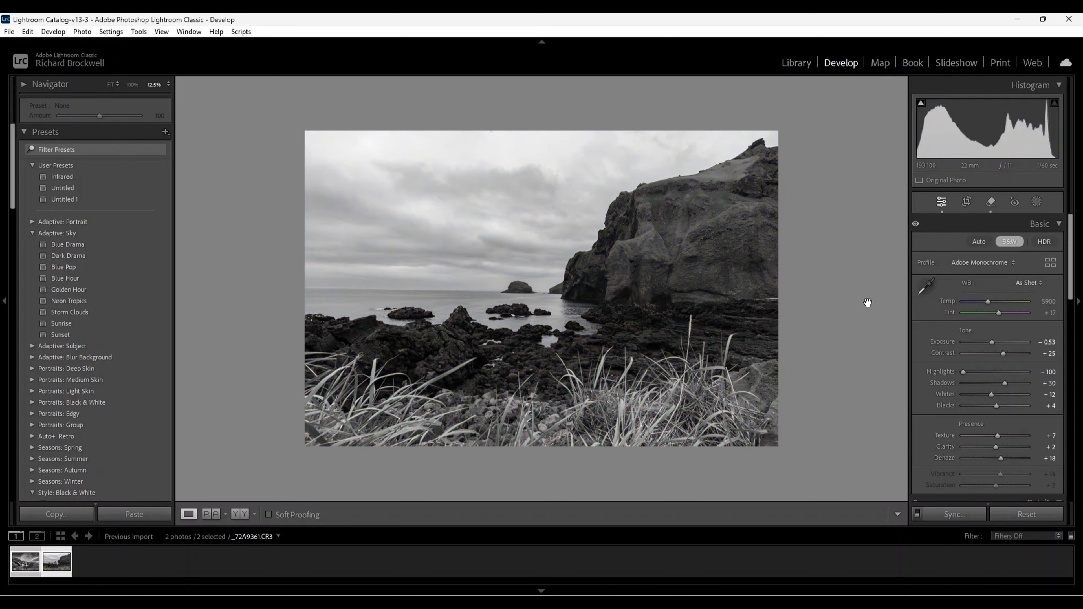
Try darkening the black-and-white coastal sky with an AI sky mask at -1.36 exposure, and delete the mask.
{"action": "left_click", "coordinate": [1037, 204]}
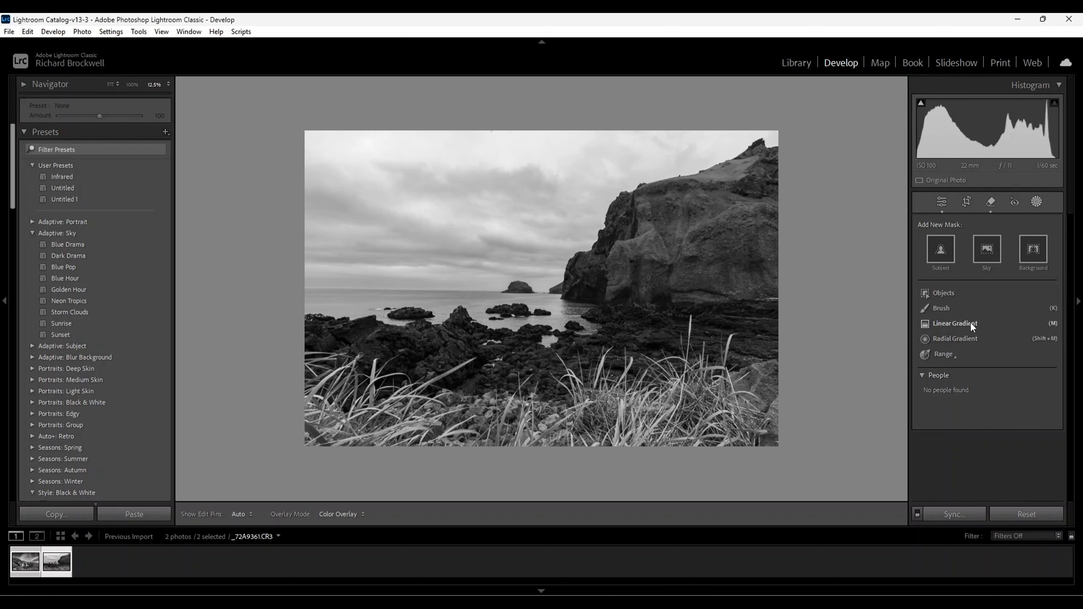
{"action": "left_click", "coordinate": [987, 249]}
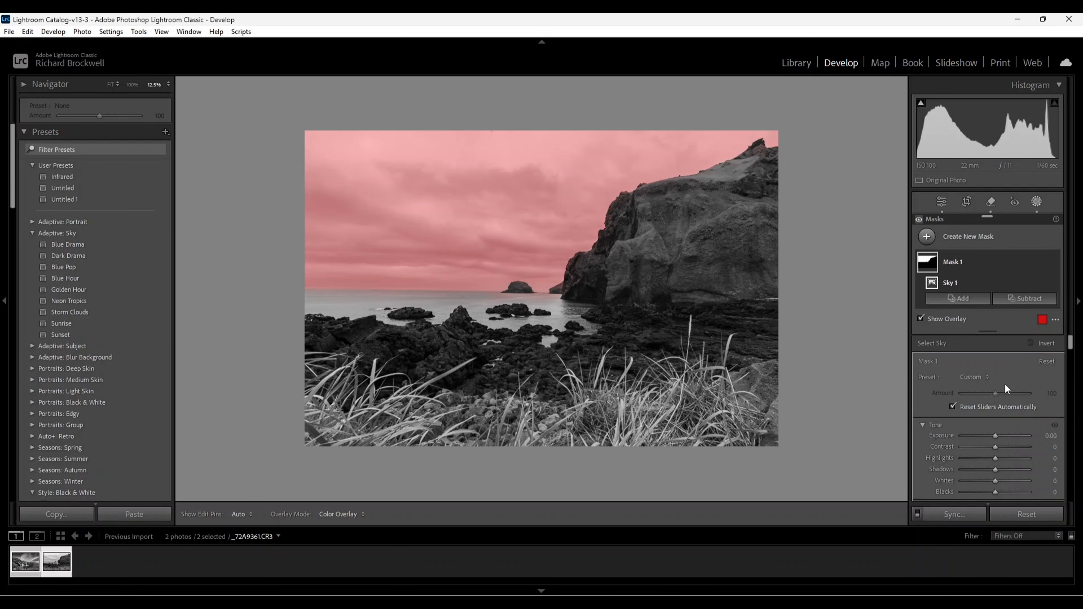
{"action": "key", "text": "o"}
{"action": "mouse_move", "coordinate": [994, 436]}
{"action": "left_mouse_down"}
{"action": "mouse_move", "coordinate": [972, 437]}
{"action": "mouse_move", "coordinate": [984, 435]}
{"action": "left_mouse_up"}
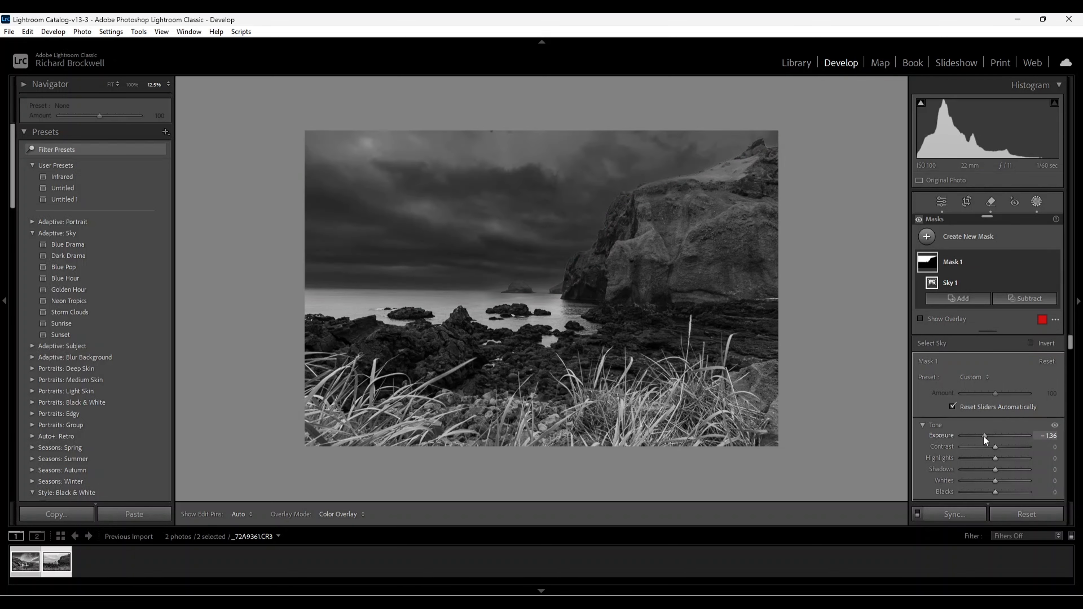
{"action": "double_click", "coordinate": [987, 435]}
{"action": "key", "text": "o"}
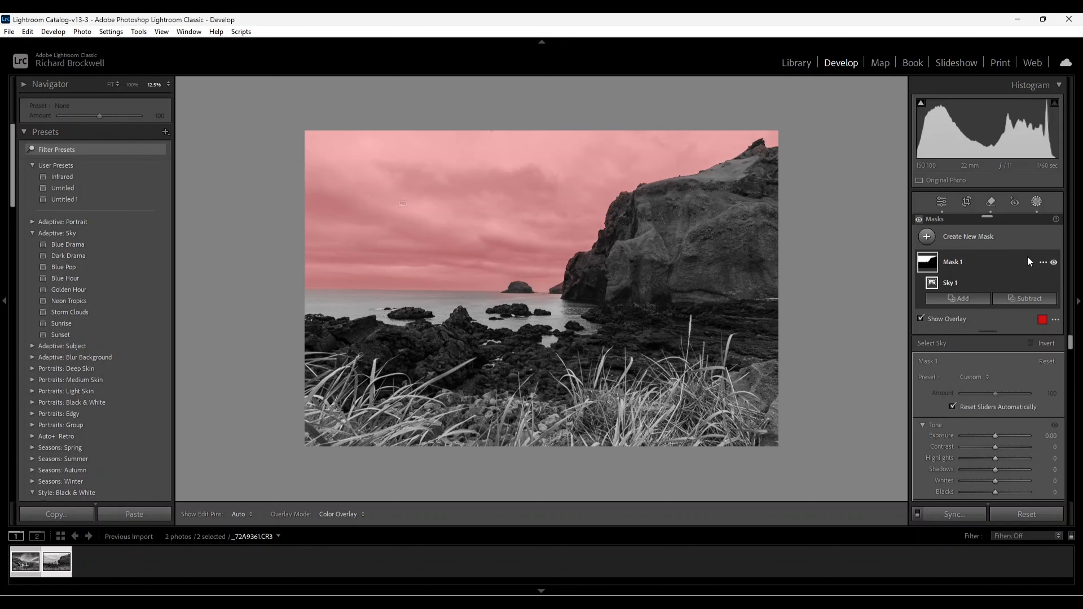
{"action": "left_click", "coordinate": [1044, 262]}
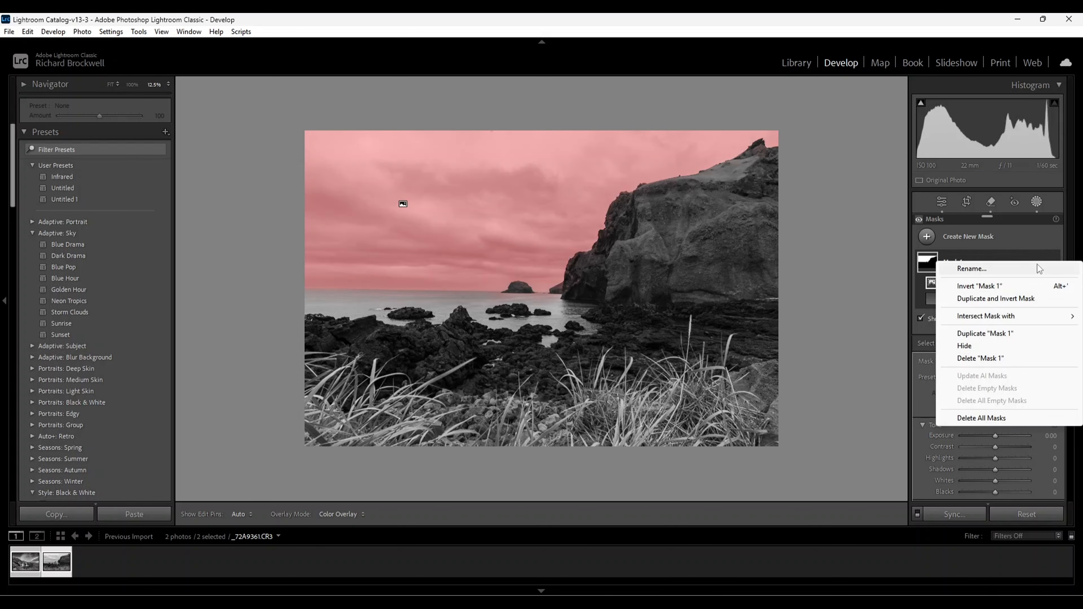
{"action": "left_click", "coordinate": [985, 358]}
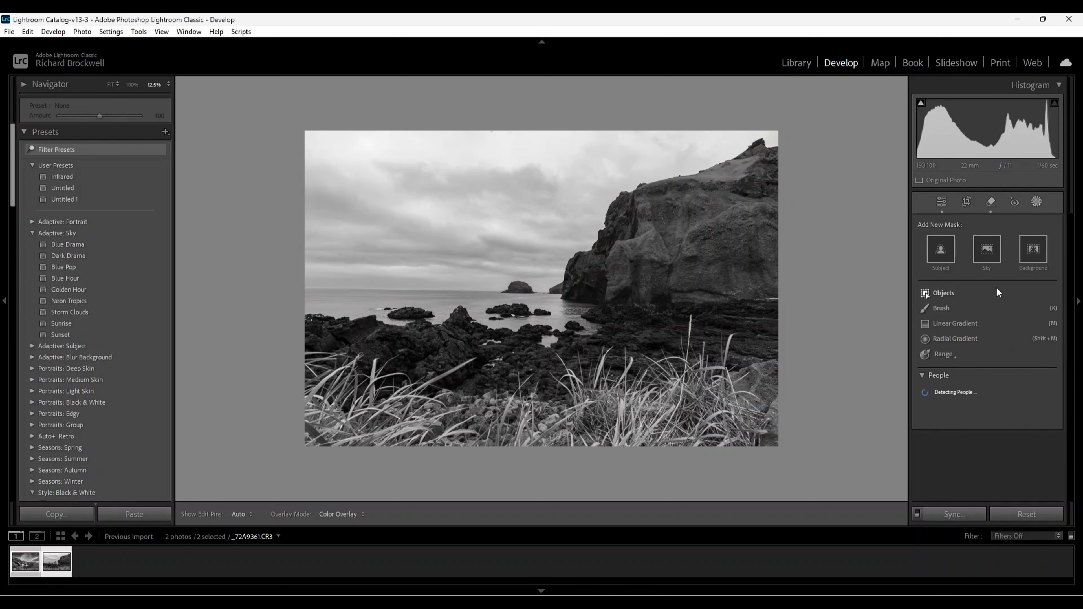
Add a linear gradient mask to the black-and-white coastal photo, from its top edge to just above the horizon.
{"action": "left_click", "coordinate": [952, 326]}
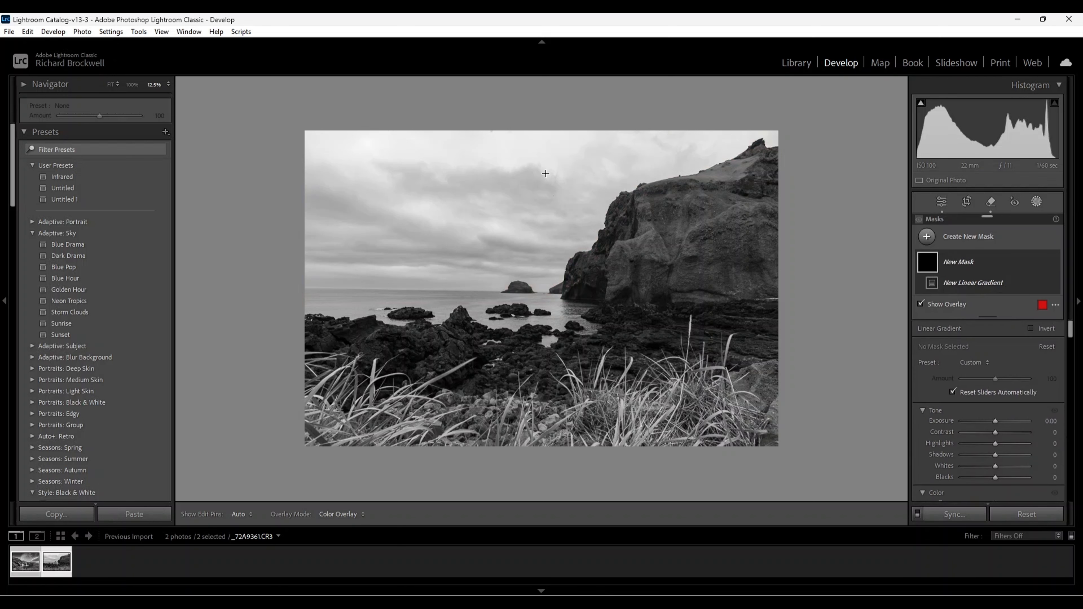
{"action": "left_click_drag", "start_coordinate": [539, 131], "coordinate": [537, 269]}
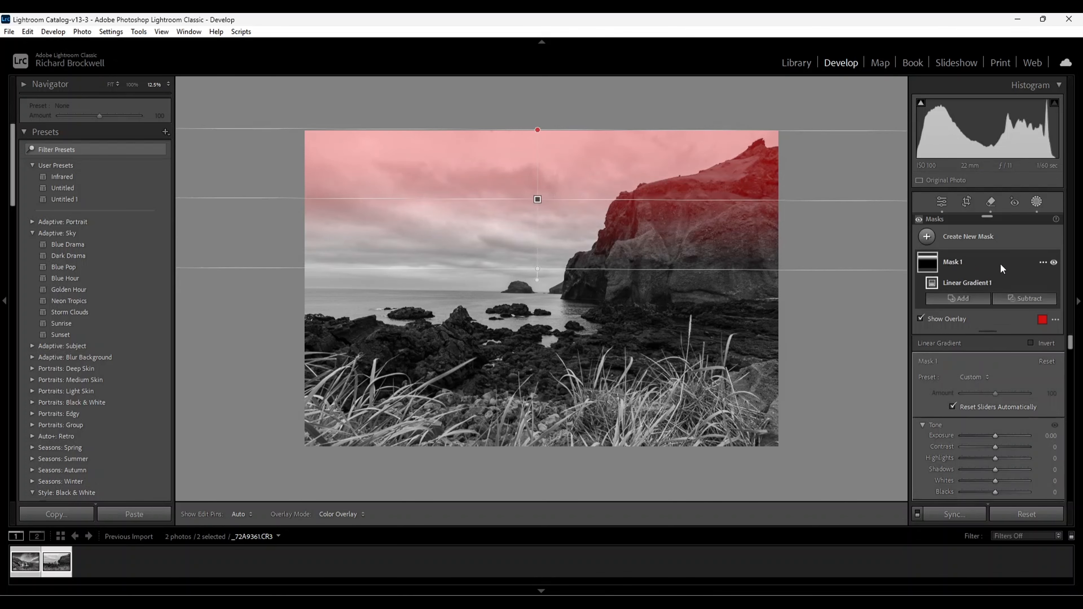
Intersect the gradient mask with Select Sky and, with the overlay hidden, set its exposure to -1.90.
{"action": "left_click", "coordinate": [1043, 262]}
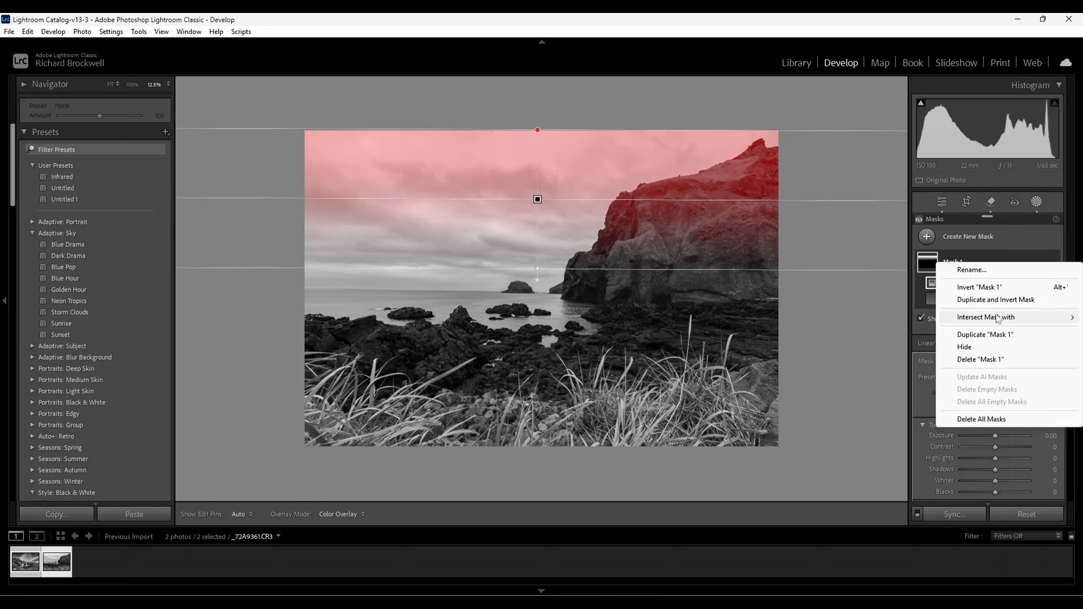
{"action": "mouse_move", "coordinate": [998, 319]}
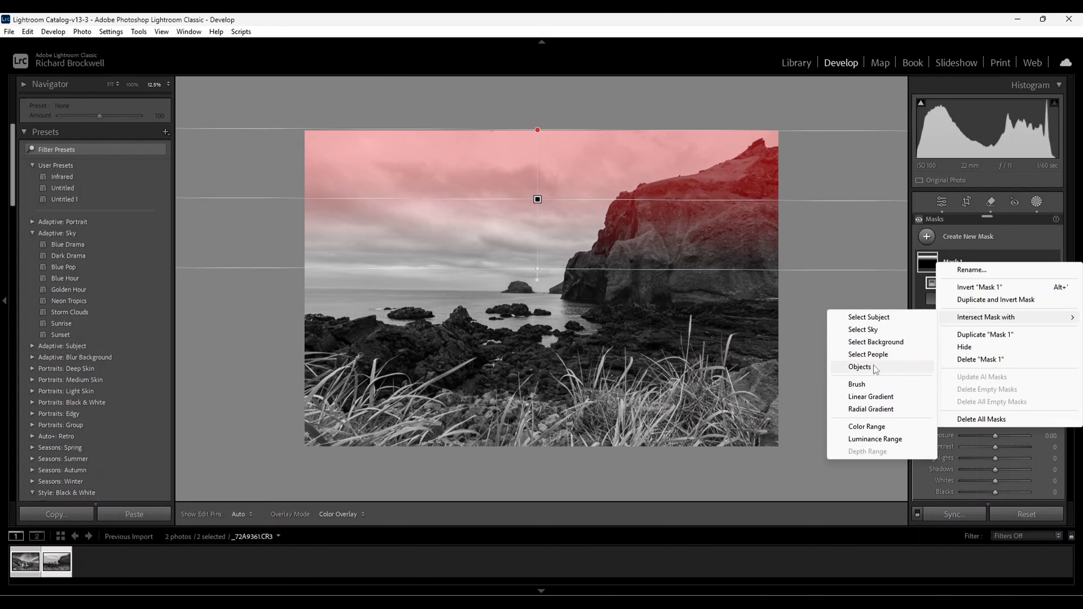
{"action": "left_click", "coordinate": [863, 330]}
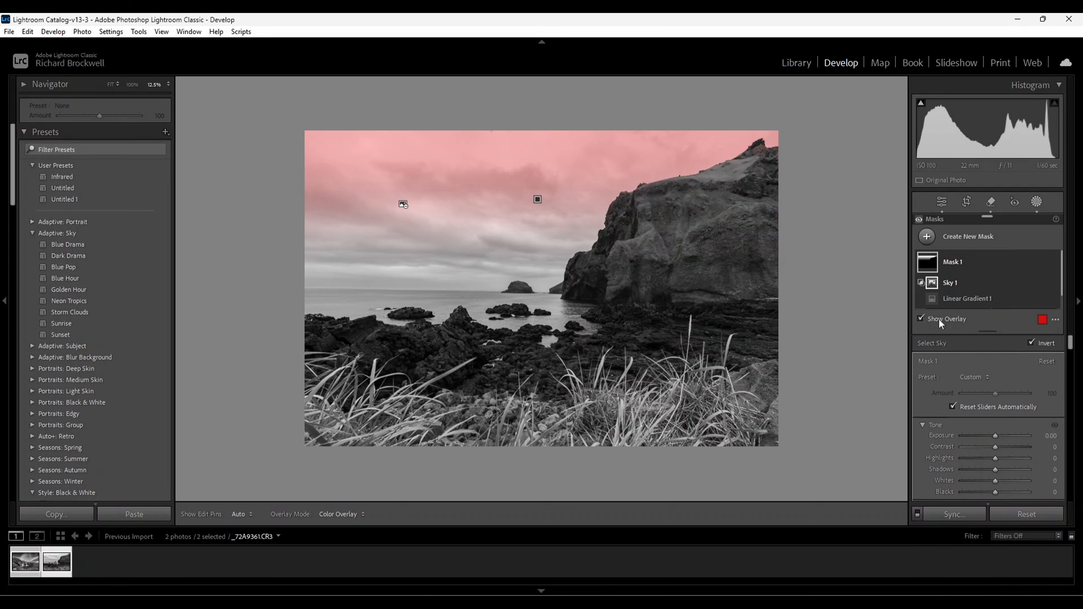
{"action": "key", "text": "o"}
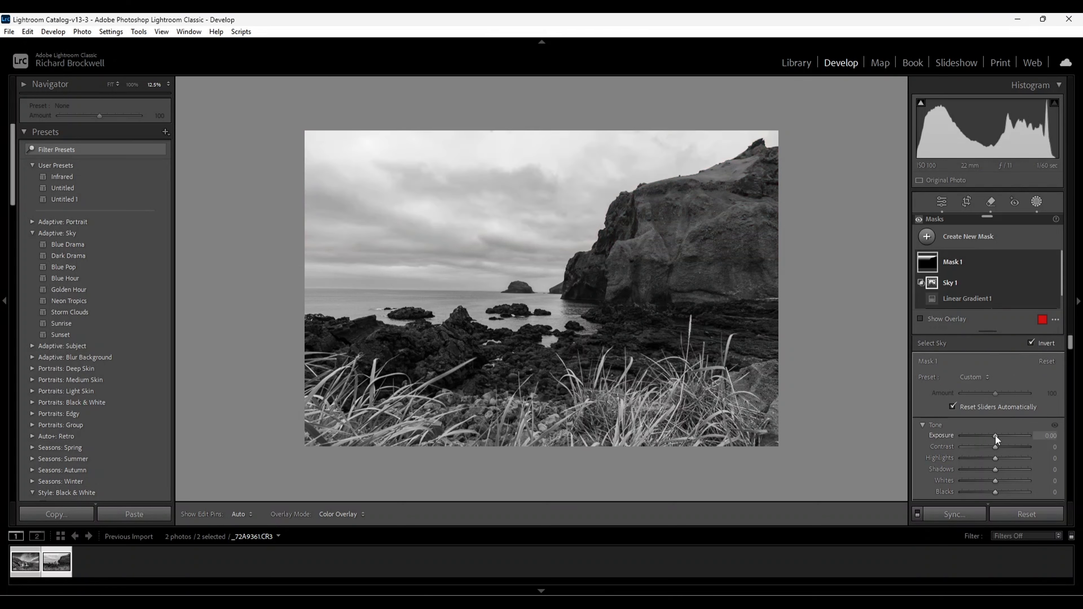
{"action": "left_click_drag", "start_coordinate": [996, 436], "coordinate": [980, 436]}
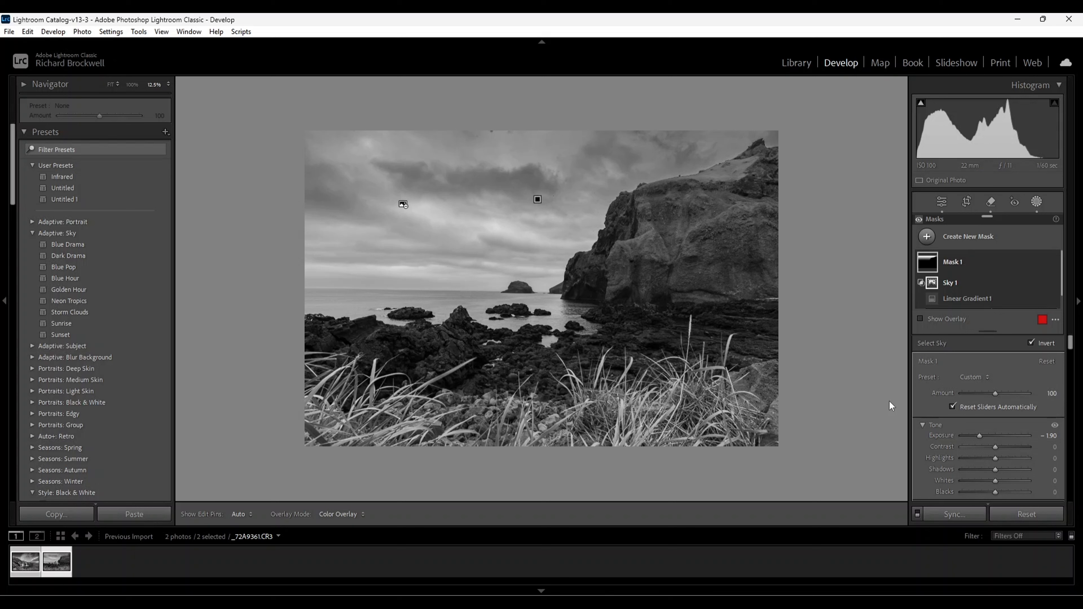